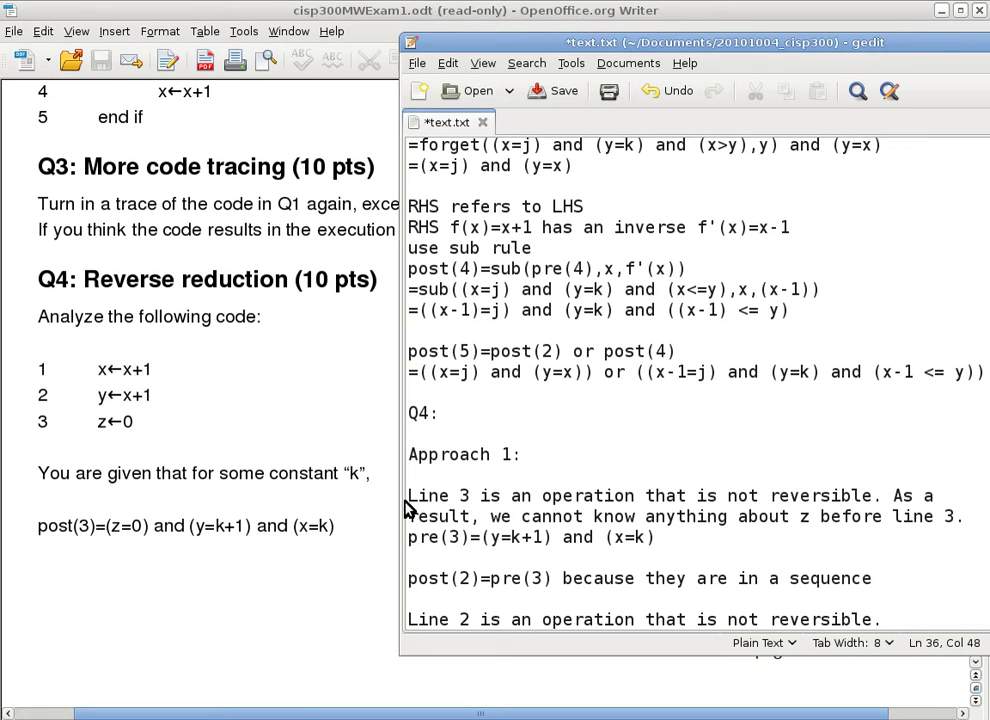
Complete the Line 2 paragraph with "As a result, we cannot know anything about y before line 2.".
type("As a")
key("Return")
type("result, we ")
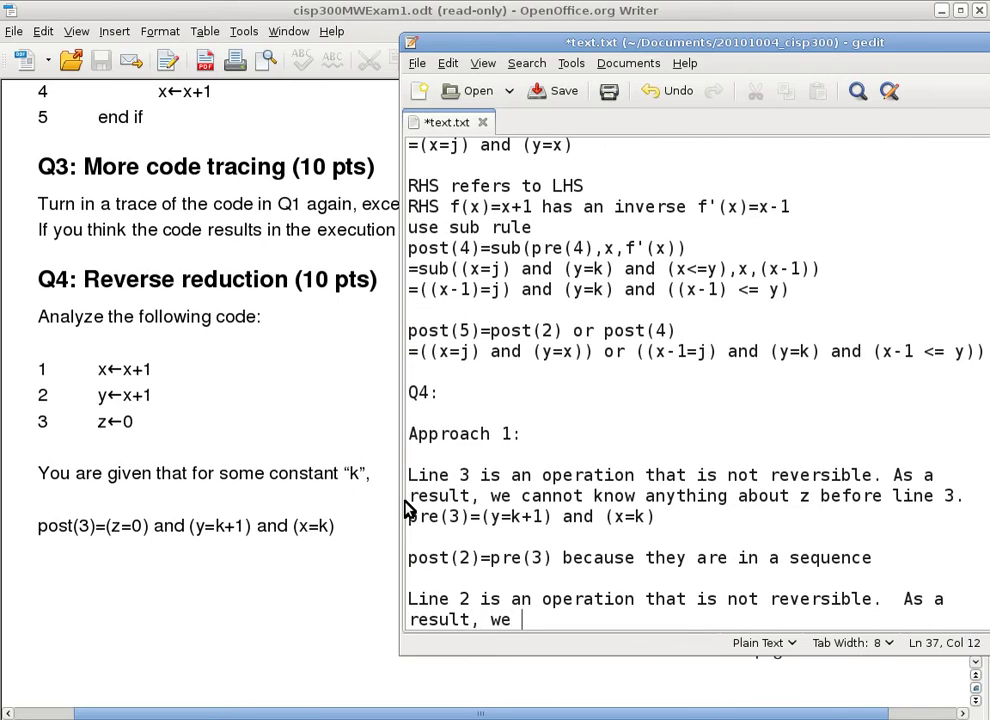
type("cannot know anything ")
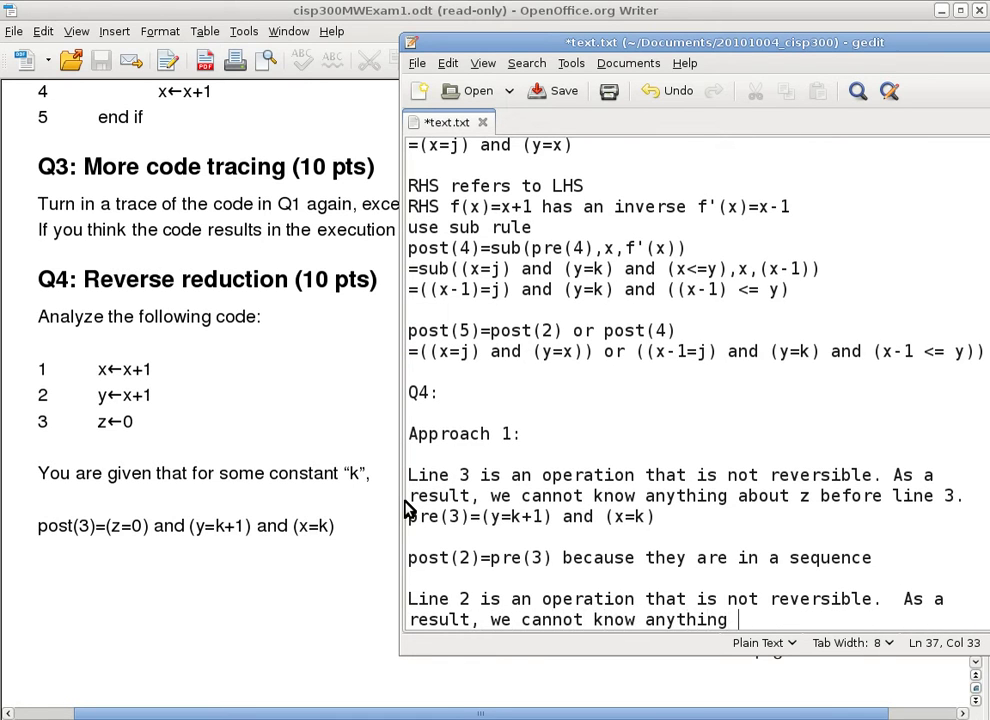
type("about y before line 2.")
key("Return")
key("Return")
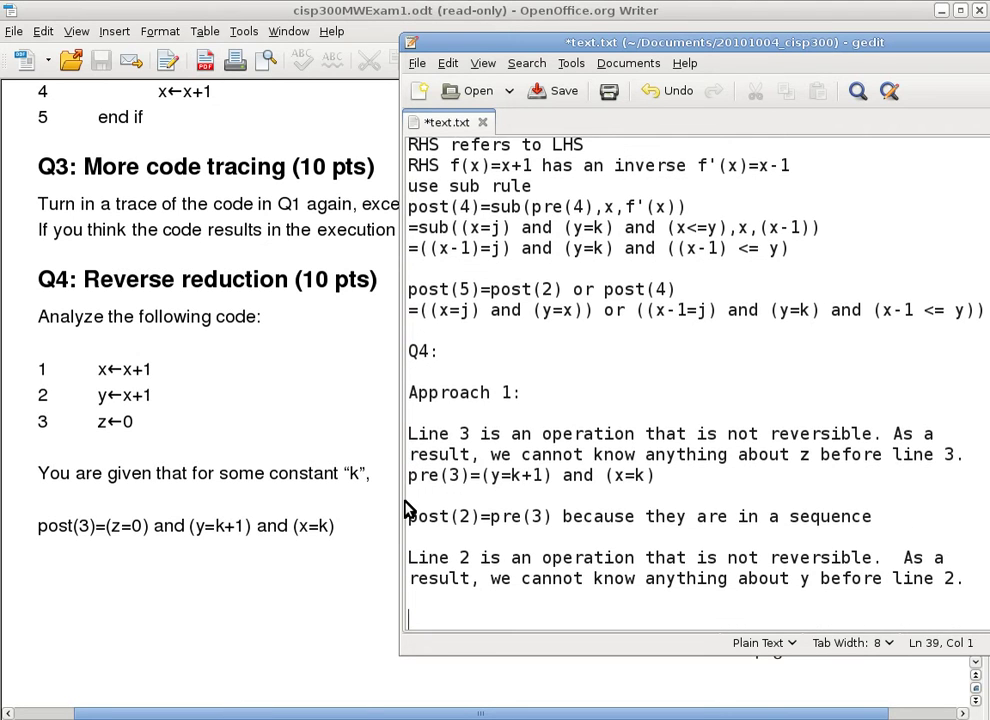
Add the line "pre(2)=(x=k)" directly below the Line 2 explanation, followed by a blank line.
key("BackSpace")
type("pre(2)")
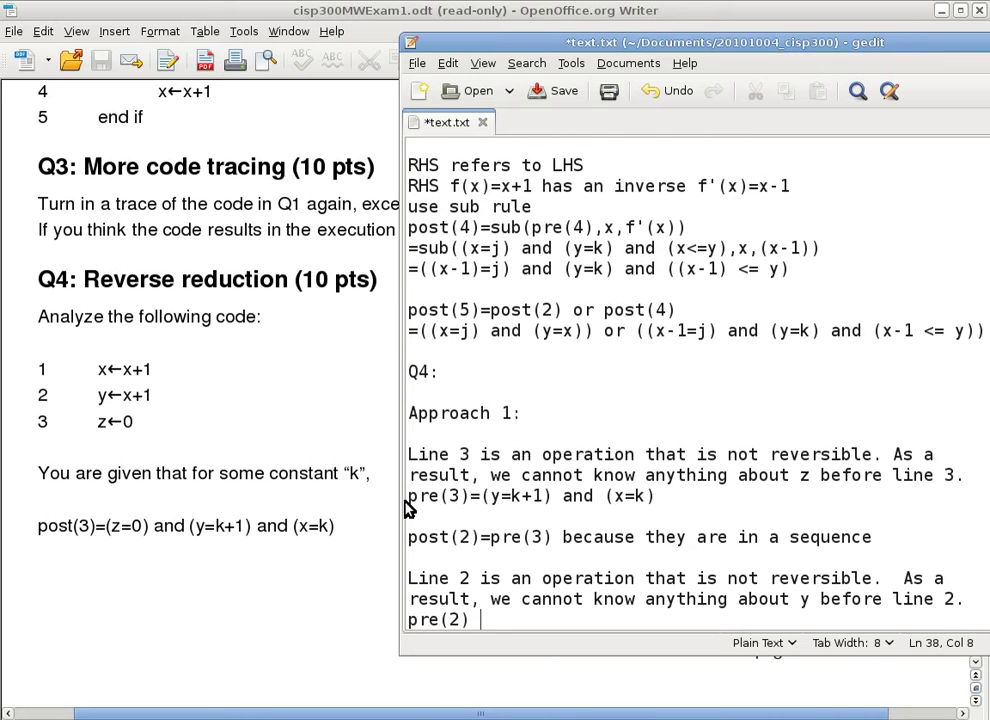
key("BackSpace")
type("=(x=k)")
key("Return")
key("Return")
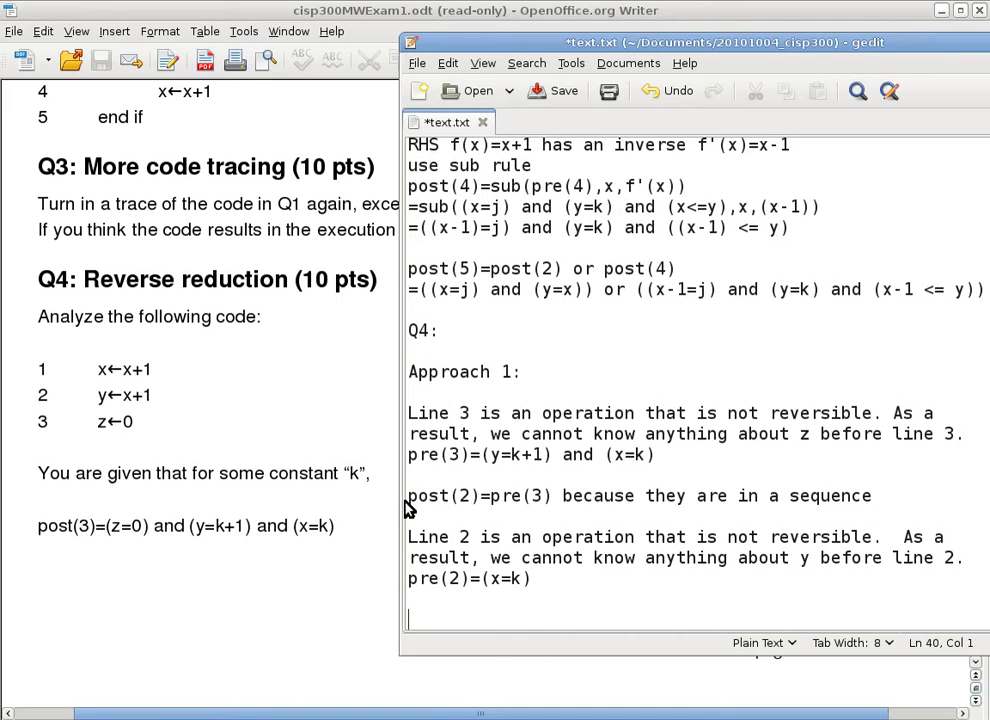
Write "post(1)=pre(2) because they are in a sequence" as its own paragraph after pre(2).
type("line")
key("BackSpace")
key("BackSpace")
key("BackSpace")
key("BackSpace")
type("post(1)=pre(2) because")
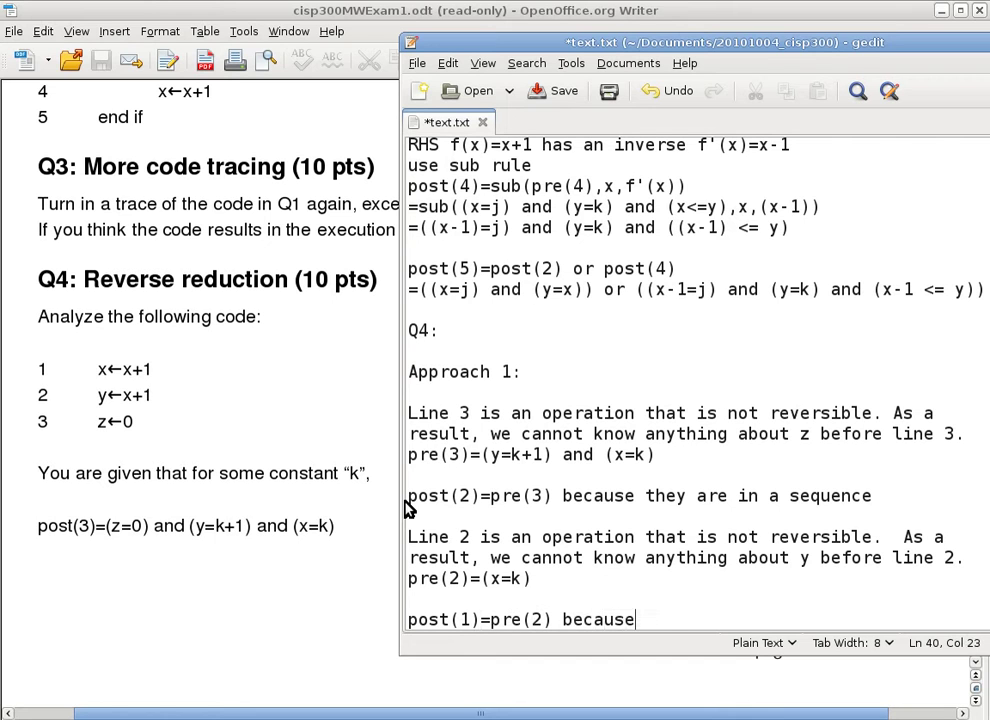
type(" they are in a sequence")
key("Return")
key("Return")
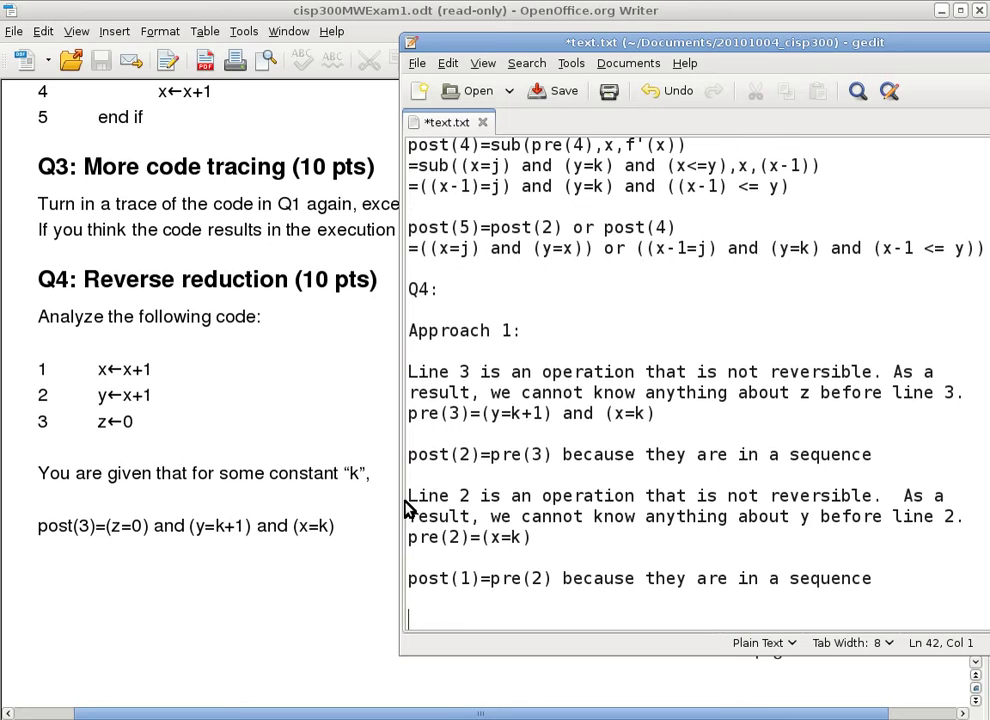
Begin the Line 1 explanation: "Line 1 is an operation that is reversible. Since after the line, x=k".
type("Line 1 is")
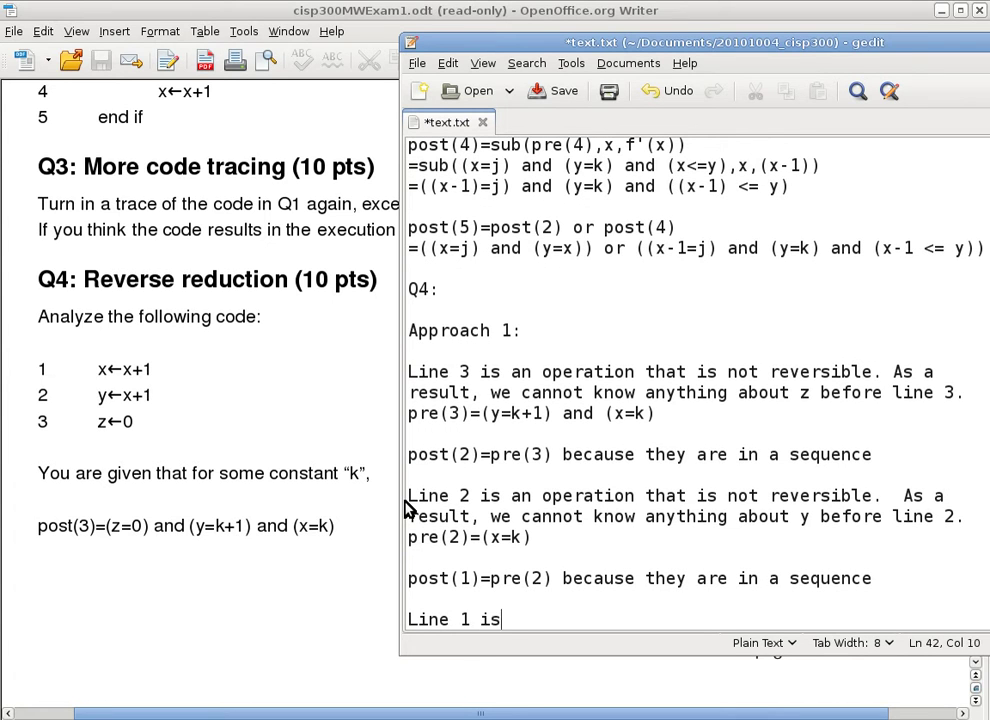
type(" an operation that i")
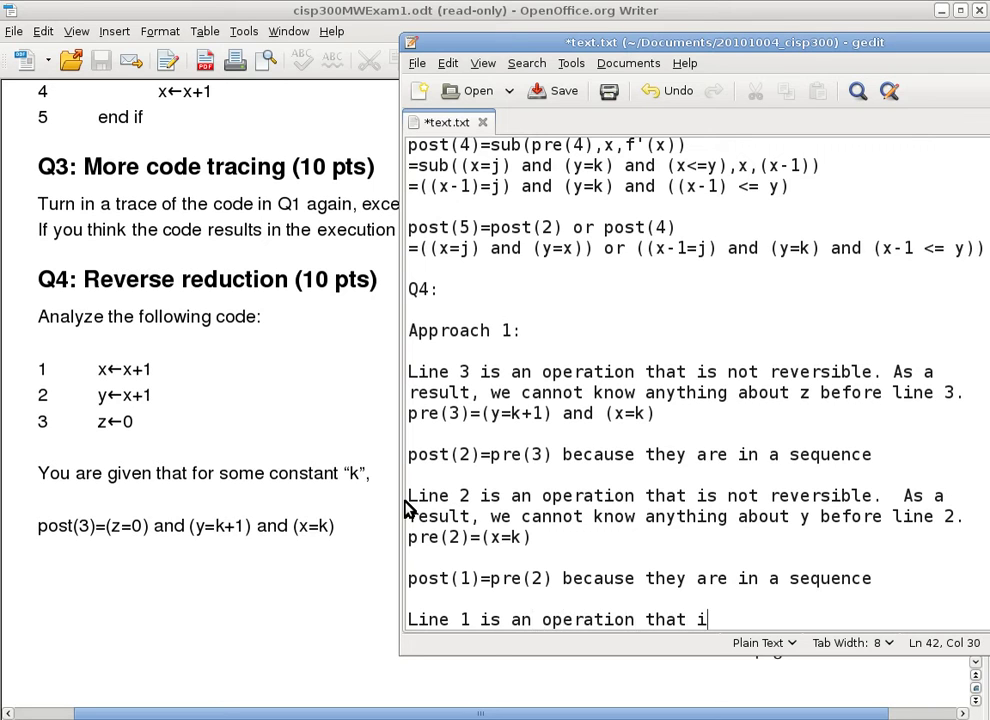
type("s reversible.")
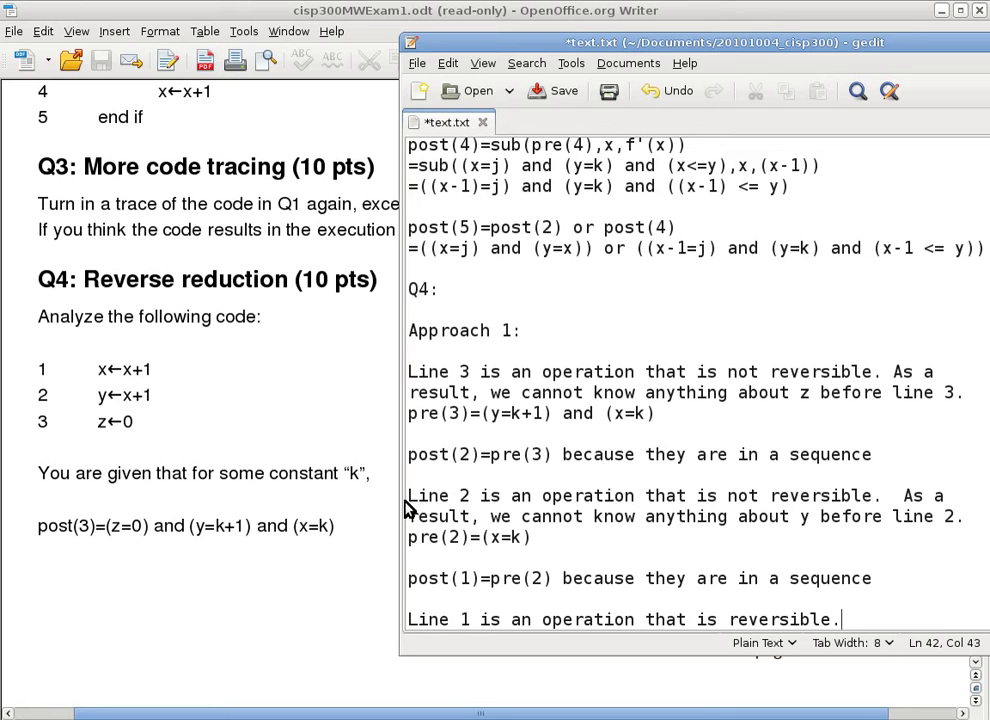
type("Since af")
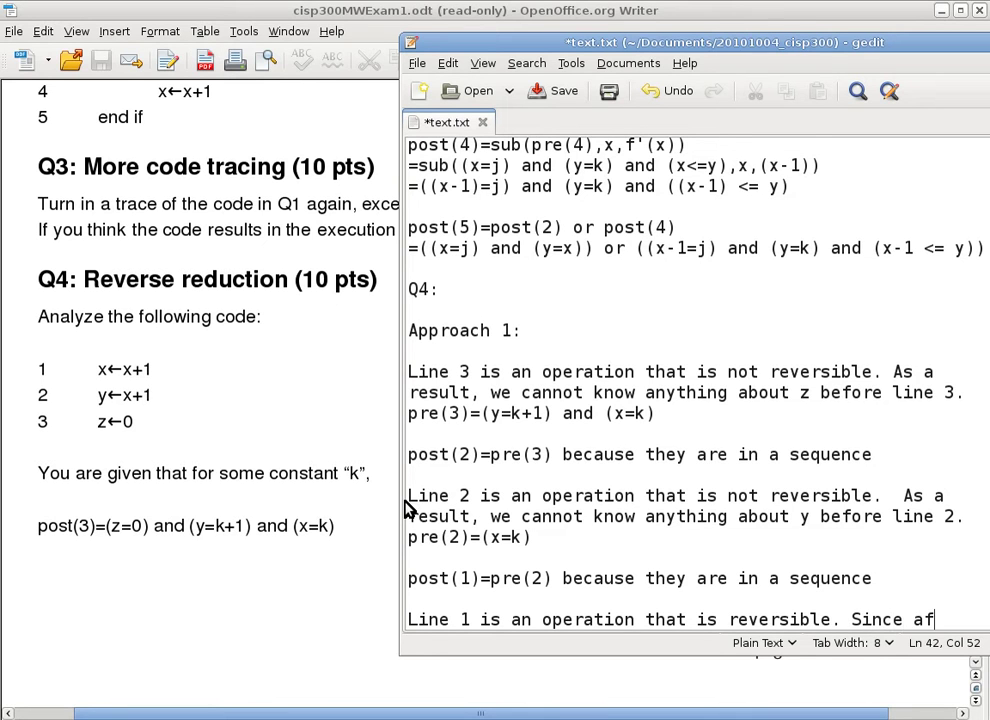
type("ter")
key("Return")
type("the aline")
key("BackSpace")
key("BackSpace")
key("BackSpace")
key("BackSpace")
key("BackSpace")
type("line, x=k")
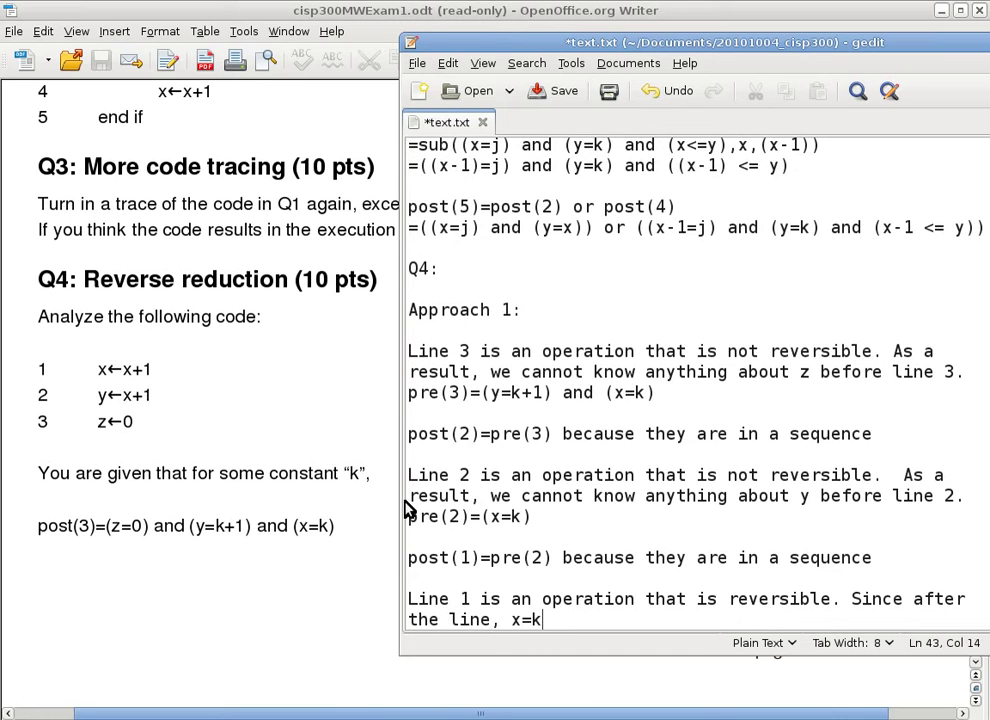
Finish the Line 1 sentence with ", x must be k-1 before the line (which adds one to x).".
type(", x m")
key("BackSpace")
type("must b")
type("e x")
key("BackSpace")
type("k-1 before ht")
key("BackSpace")
key("BackSpace")
type("the line (which")
key("Return")
type("add")
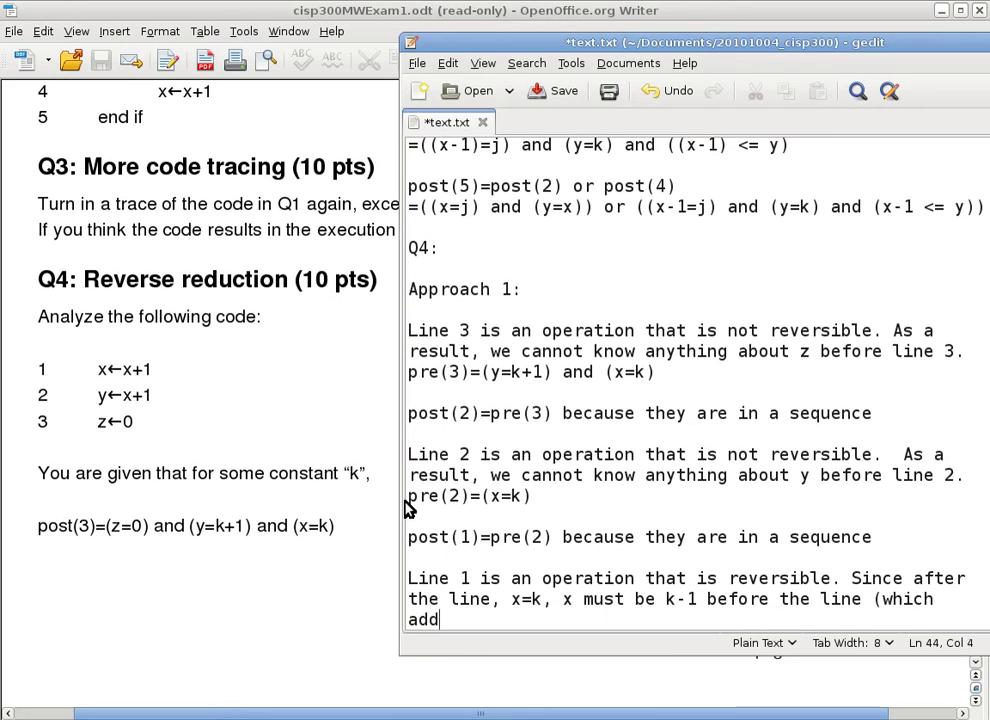
type("s one to x).")
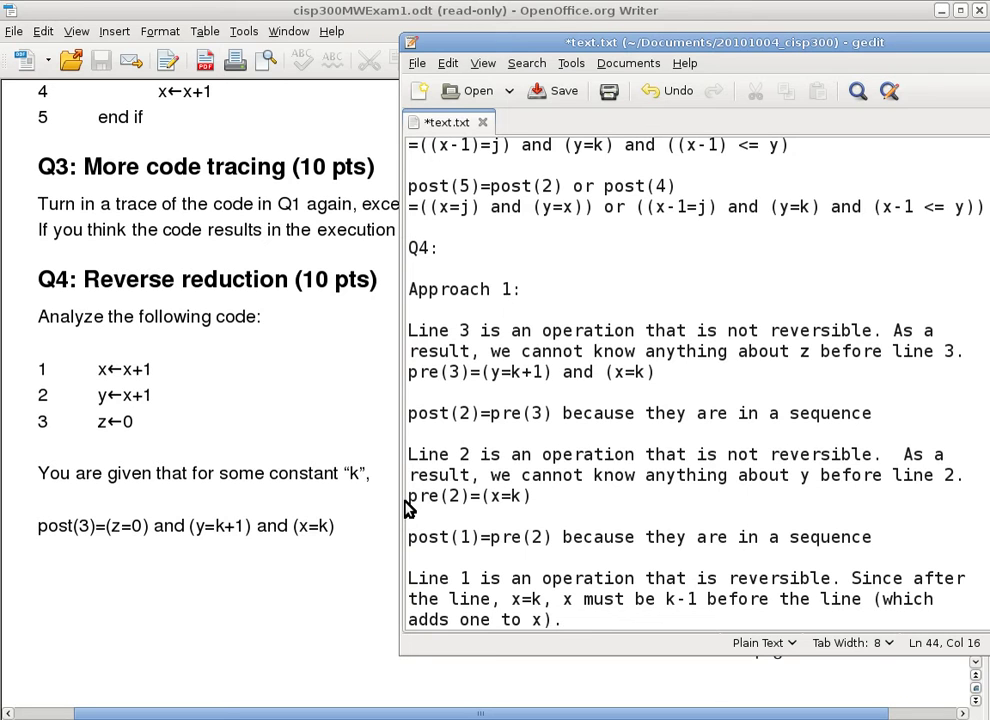
Add the result "pre(1)=(x=k-1)" after a blank line below the Line 1 explanation.
key("Return")
key("Return")
type("pre(1)=(x=k-1)")
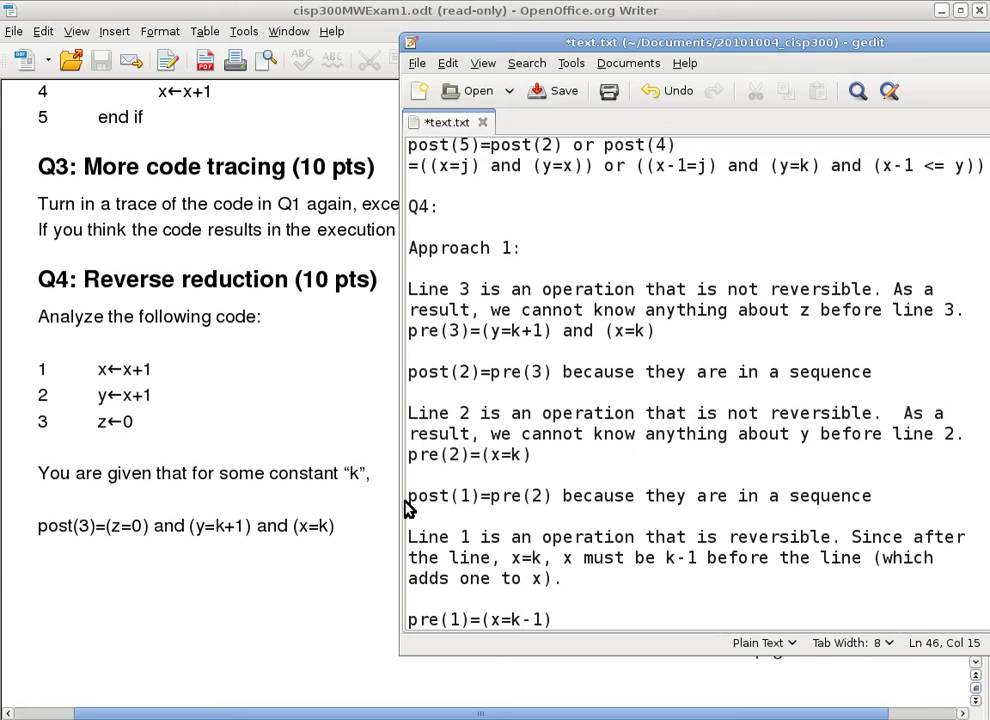
Add the heading "Approach 2:" below the pre(1) result, with a blank line on either side.
key("Return")
key("Return")
type("Approach")
key("BackSpace")
key("BackSpace")
key("BackSpace")
type("oach 2:")
key("Return")
key("Return")
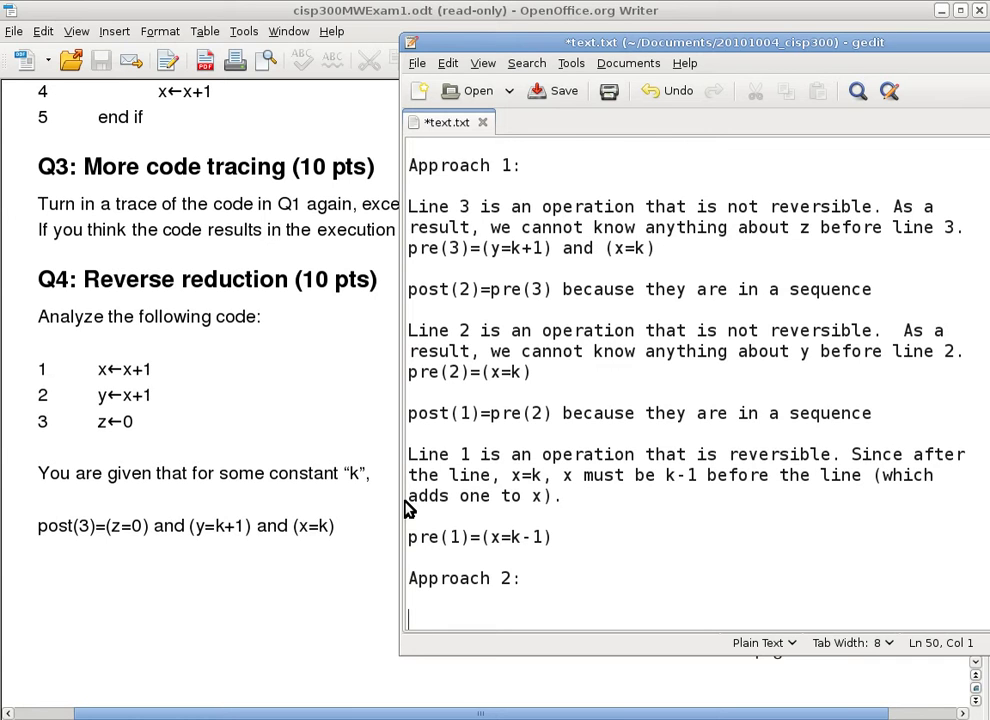
Open a new blank spreadsheet in OpenOffice.org Calc.
key("alt+Tab")
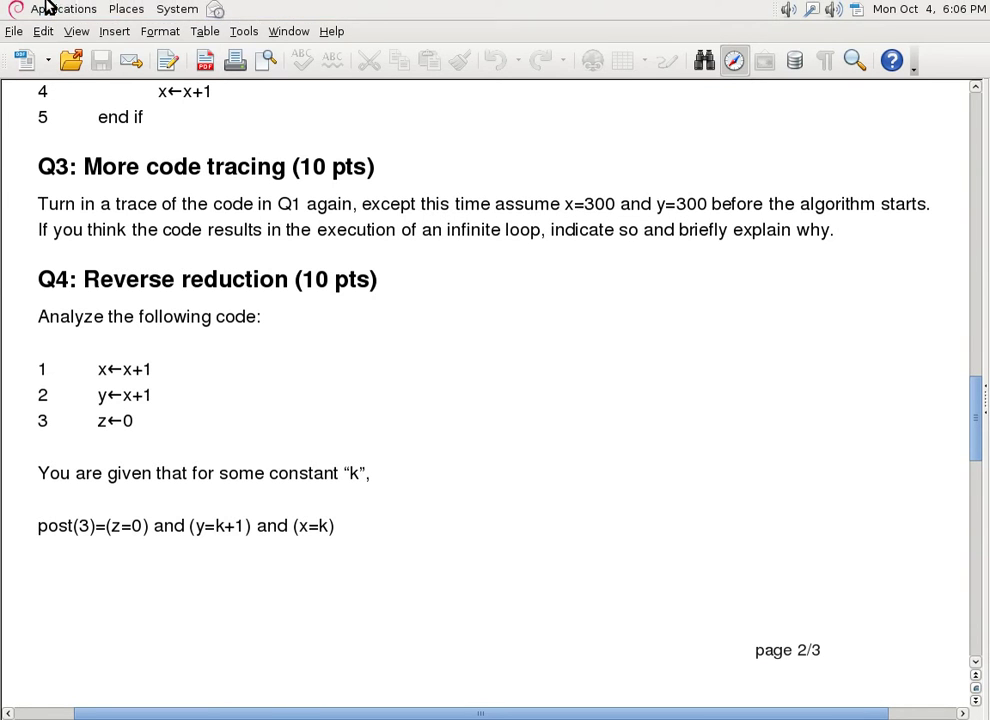
left_click(45, 8)
mouse_move(69, 143)
left_click(327, 239)
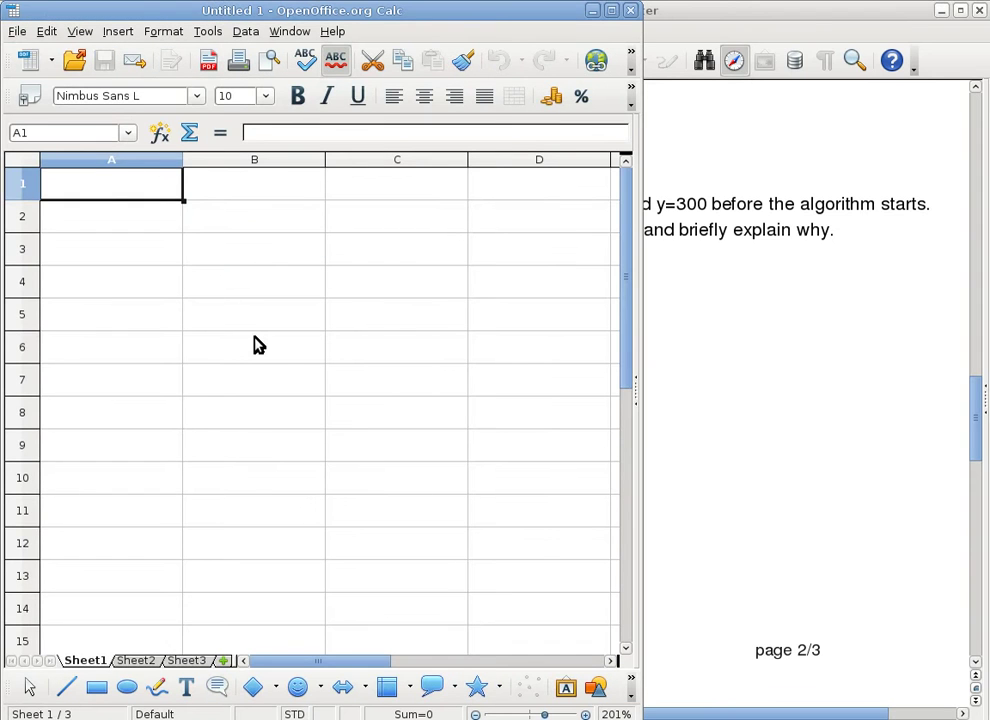
Enter 0.125 in cell A1 and 0.375 in cell A2.
type("0.128")
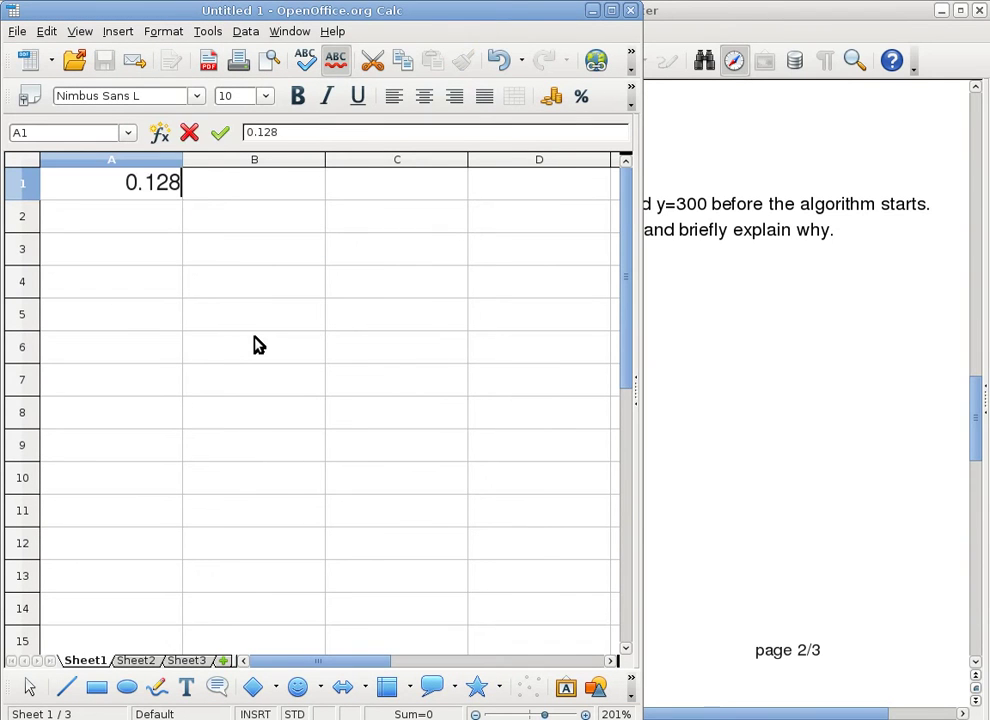
key("BackSpace")
type("5")
key("Return")
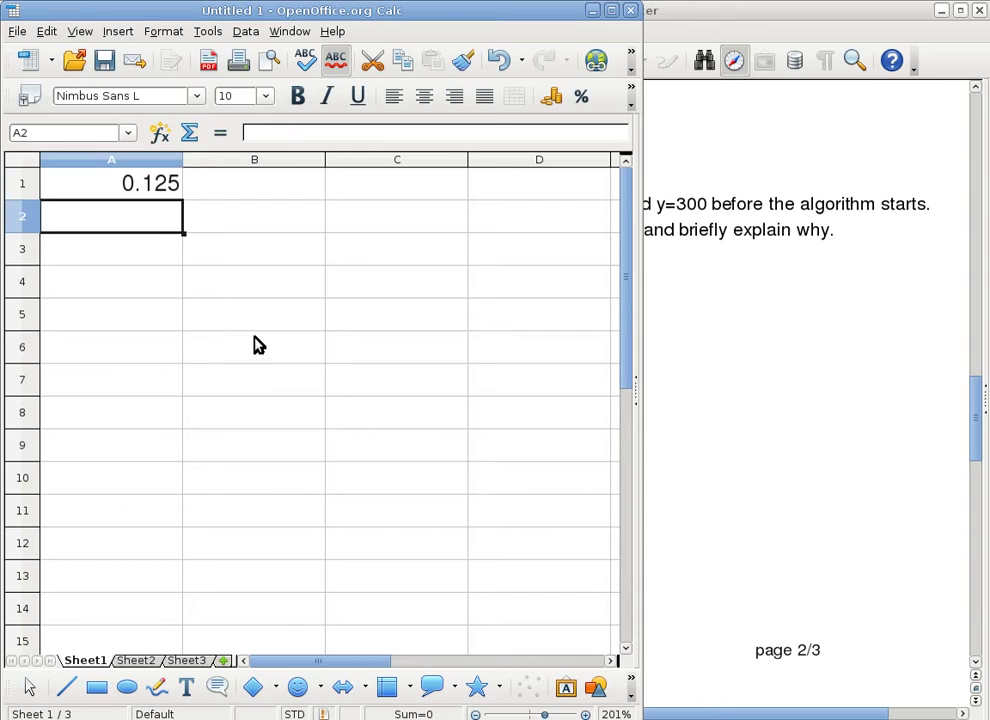
type("0.375")
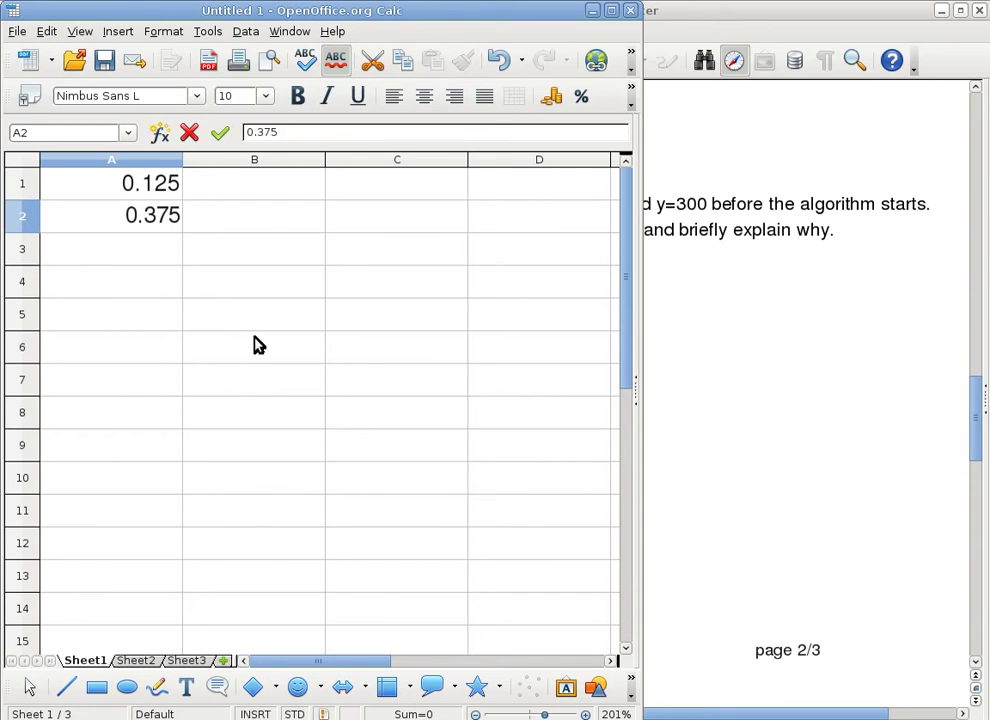
key("Return")
Extend the series from A1:A2 down to A4, giving 0.625 and 0.875.
left_click(159, 184)
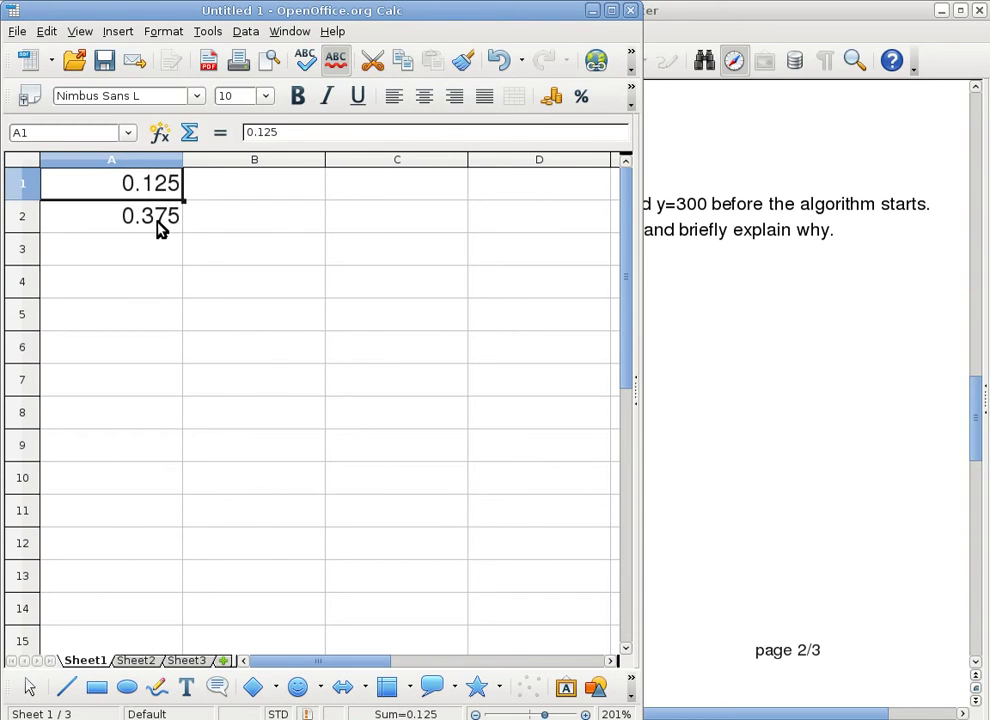
left_click_drag(159, 225, 188, 305)
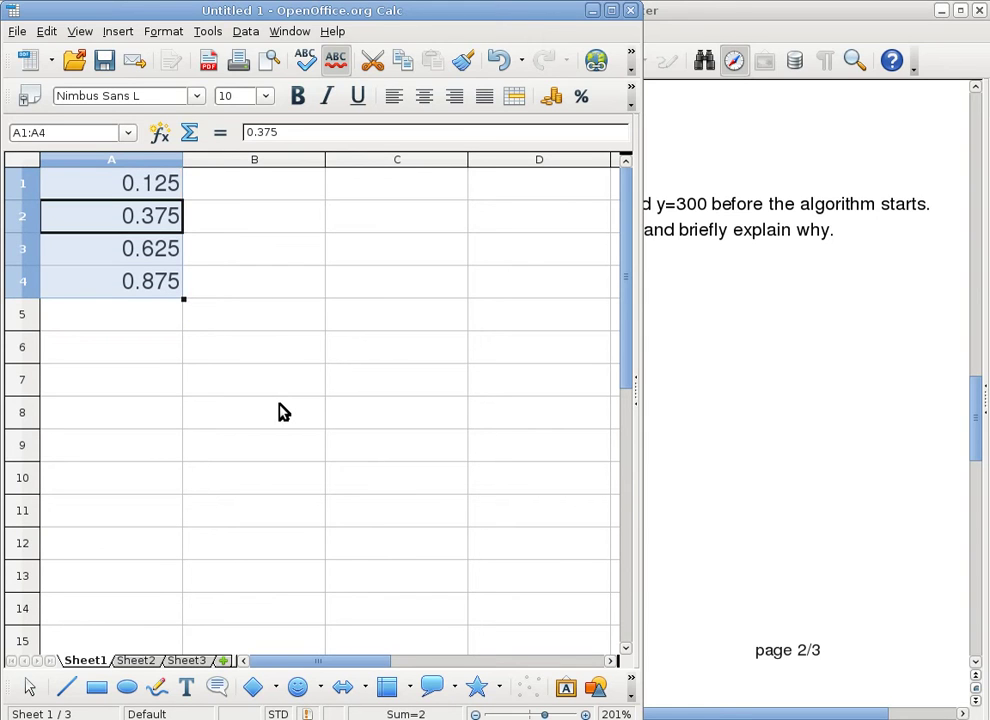
left_click(162, 192)
left_click(165, 218)
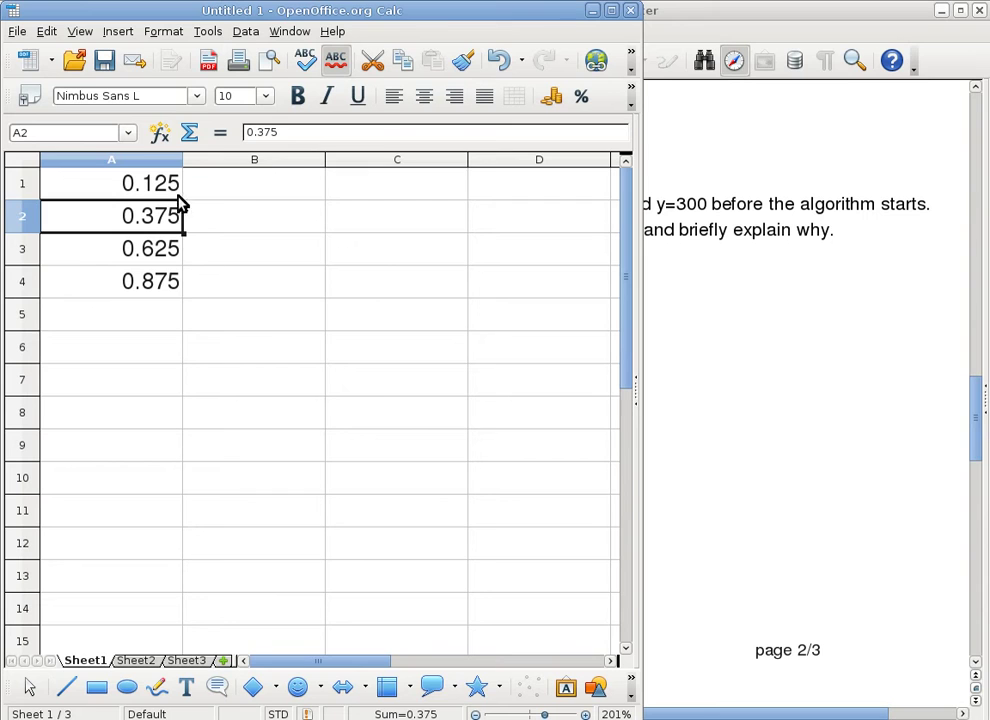
Insert an empty row above the first row of fractions.
left_click(22, 178)
right_click(25, 183)
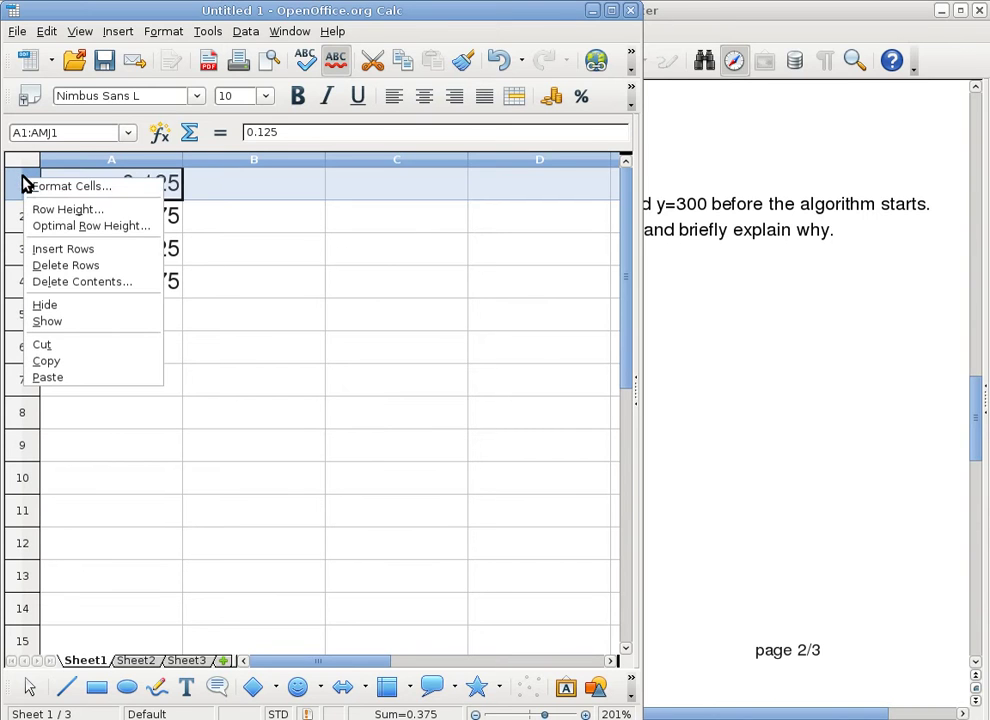
left_click(68, 251)
left_click(170, 193)
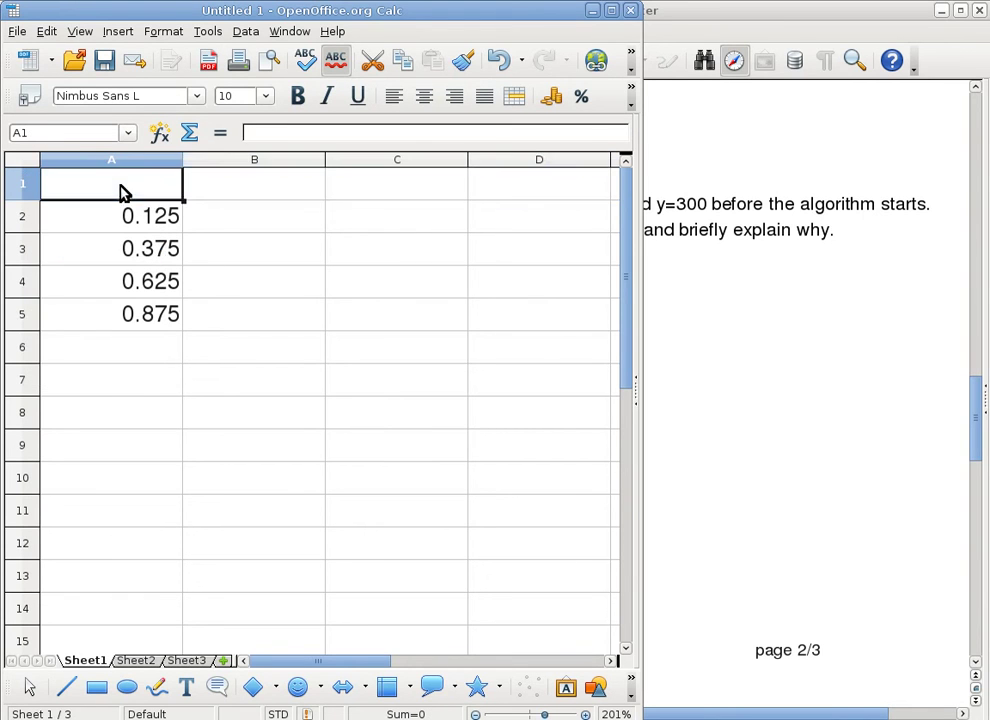
Enter the total 60 in cell B1.
left_click(226, 195)
left_click(258, 226)
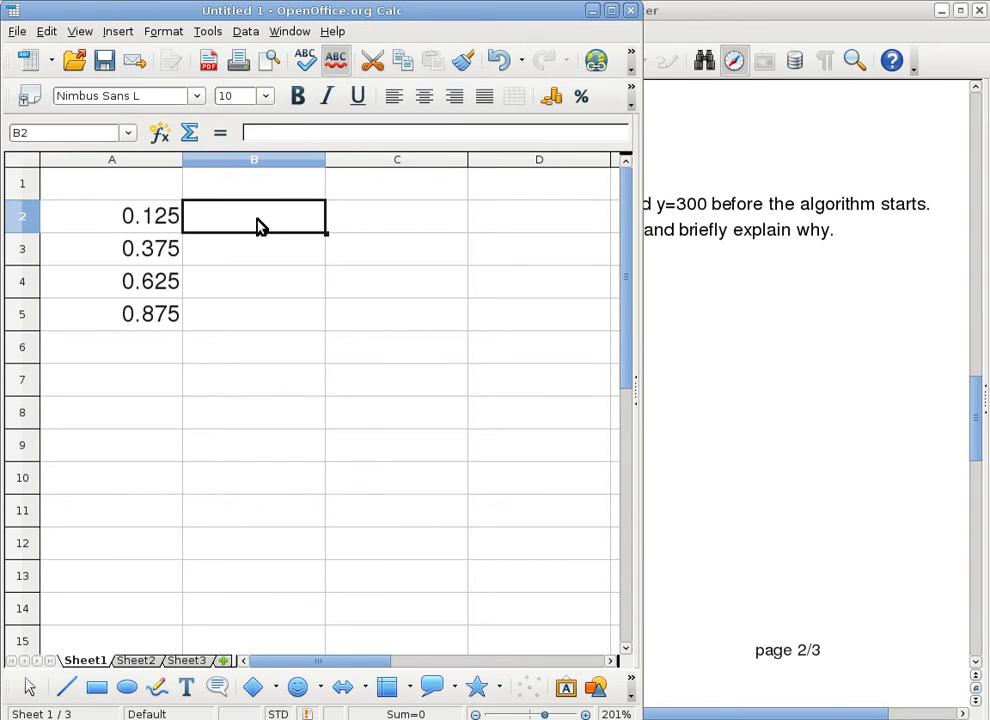
left_click(258, 191)
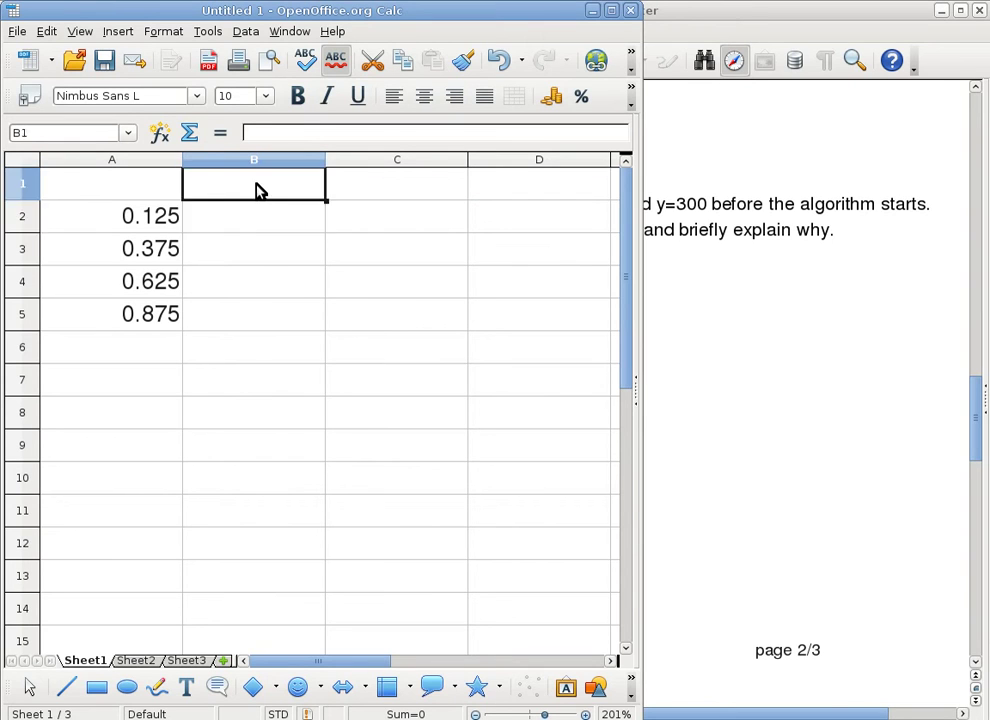
type("60")
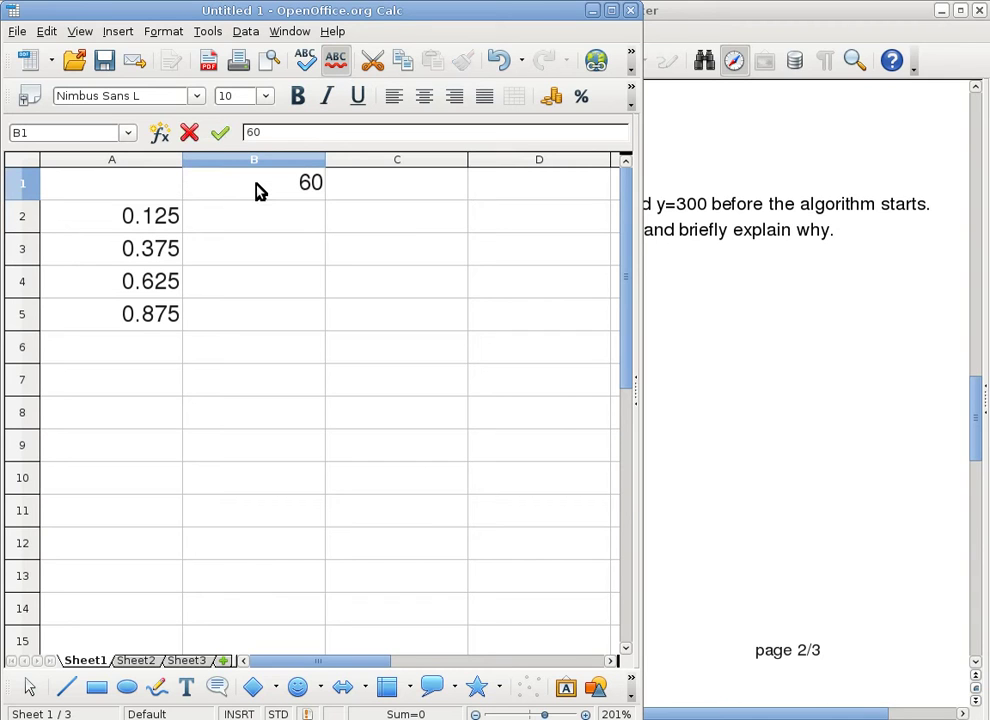
Enter the formula =A2*B$1 in cell B2 to multiply the first fraction by the total.
left_click(267, 215)
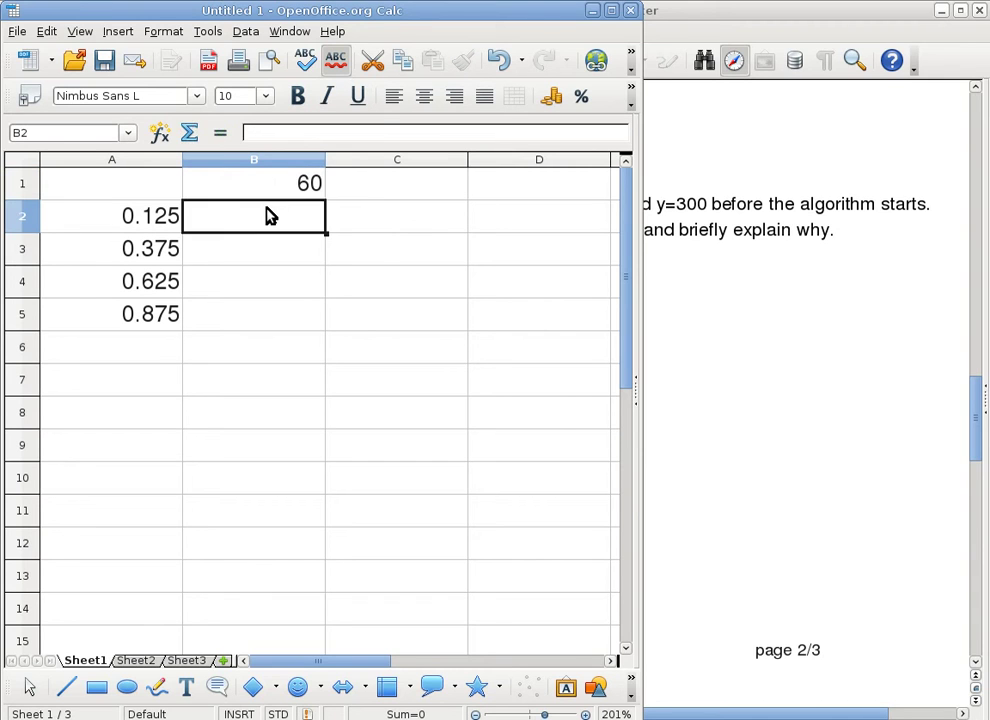
type("=")
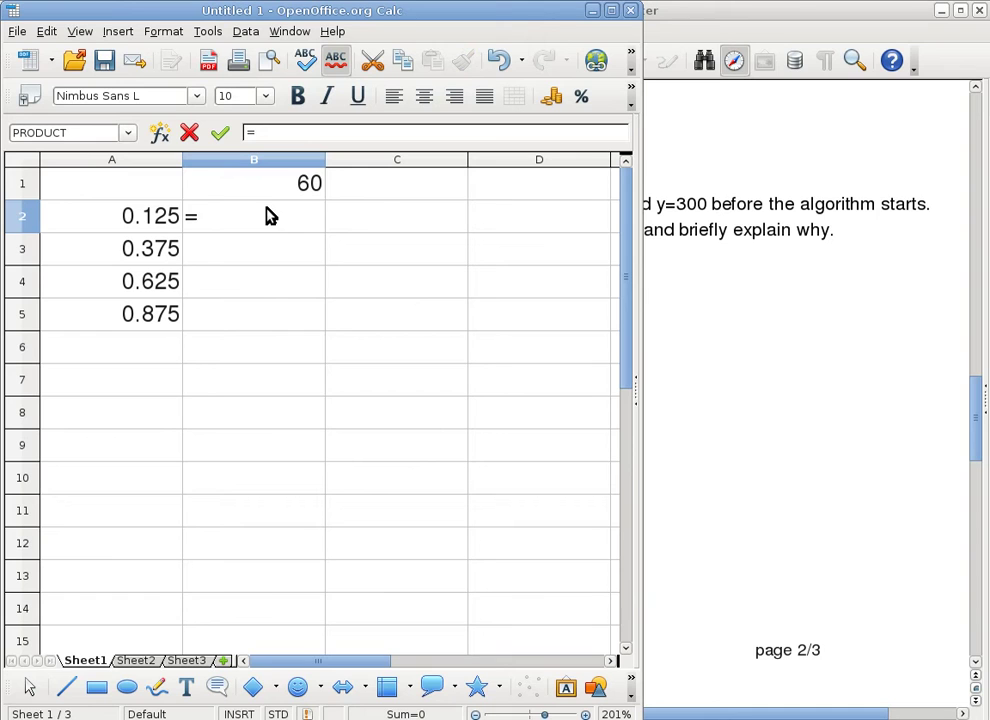
type("A2")
type("*")
type("B$")
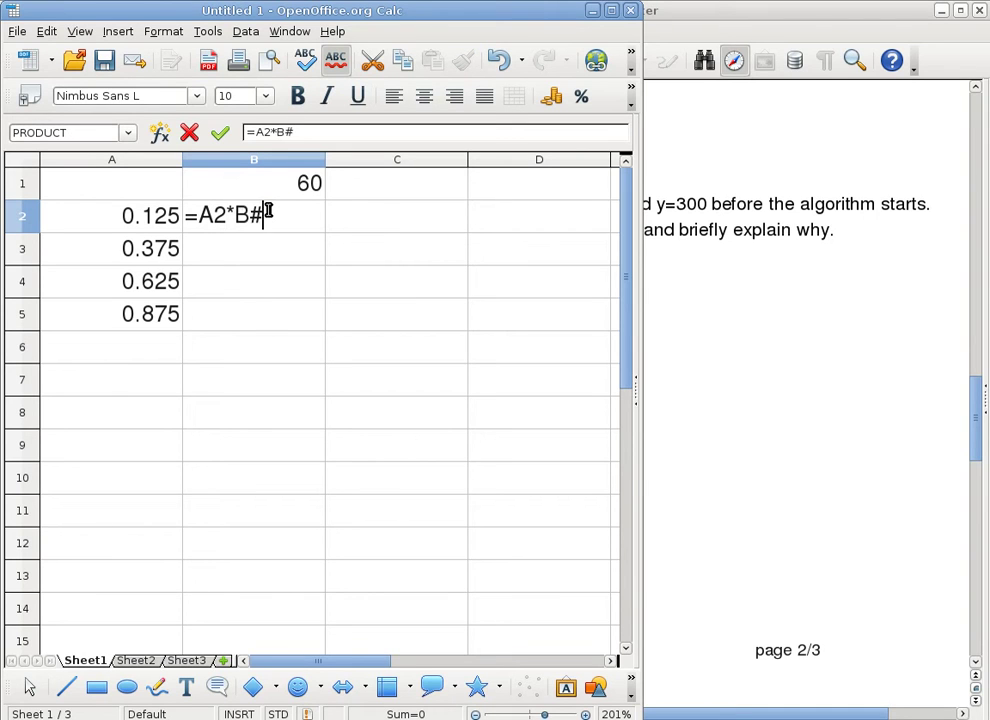
key("BackSpace")
type("$1")
key("Return")
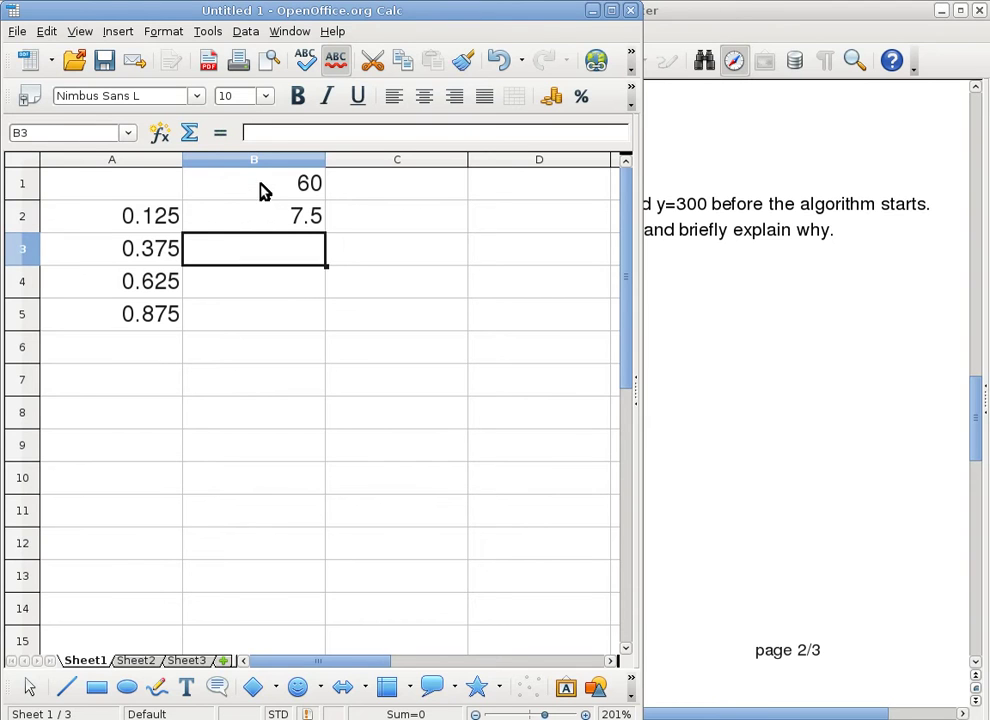
Fill the B2 formula down through B5 and deselect the range.
left_click(277, 212)
left_click_drag(325, 234, 345, 331)
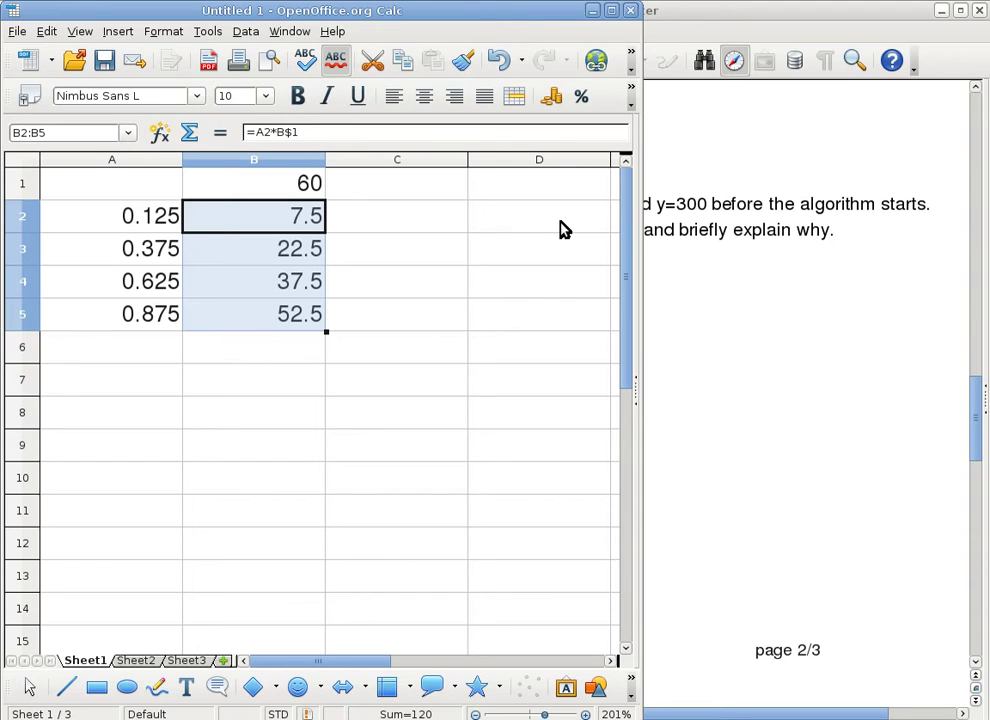
left_click(343, 244)
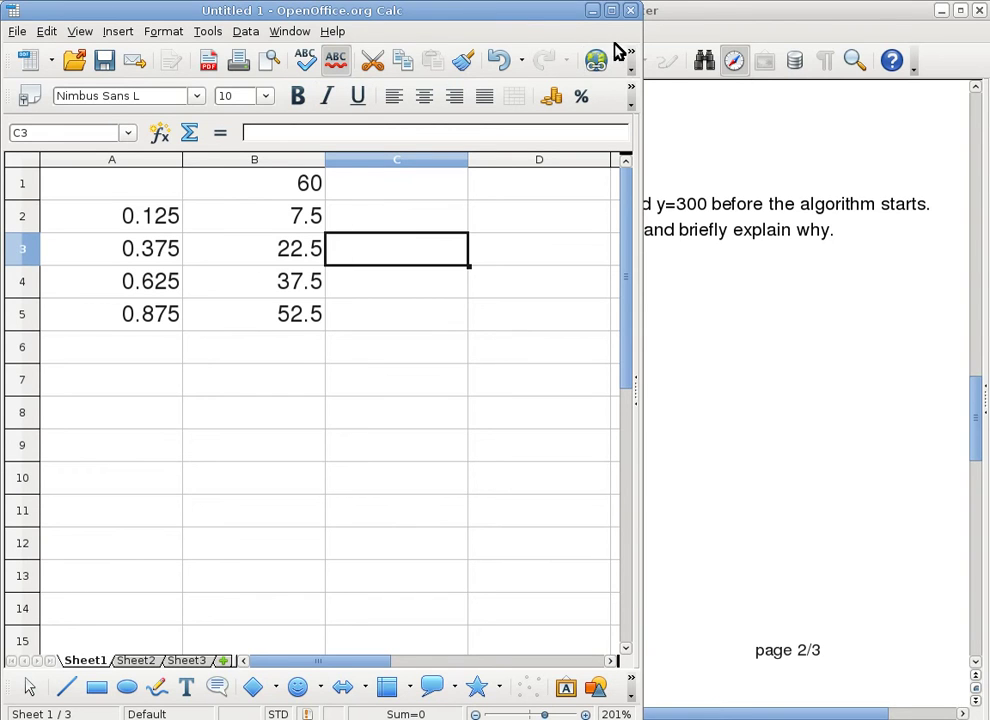
Switch to the CISP300 course page in the Iceweasel browser and turn course editing on.
left_click(652, 146)
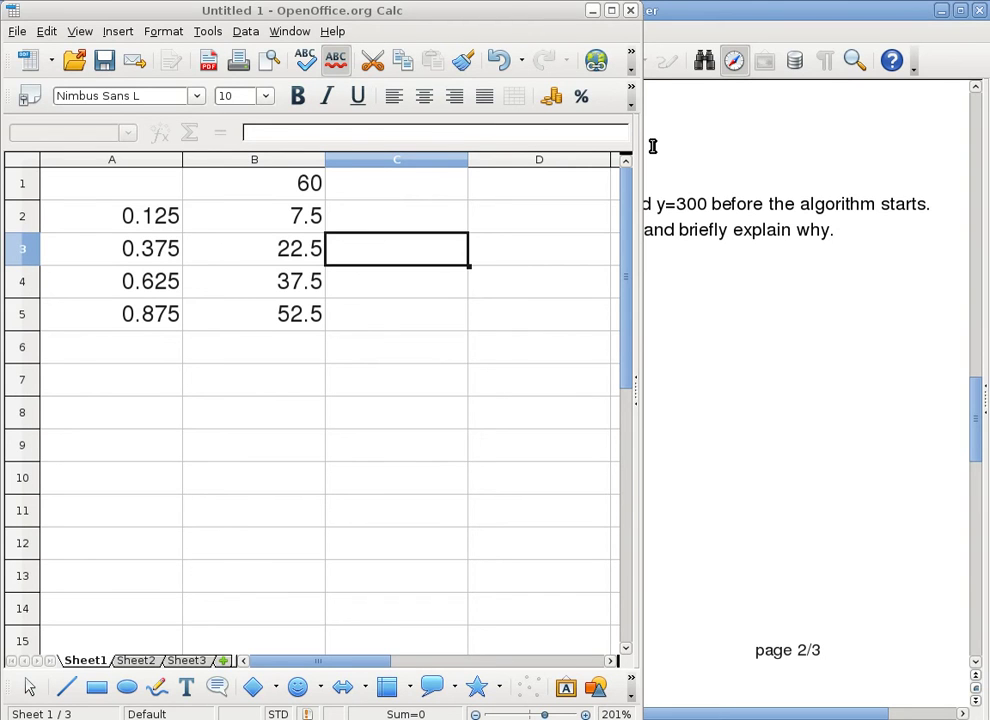
left_click(652, 146)
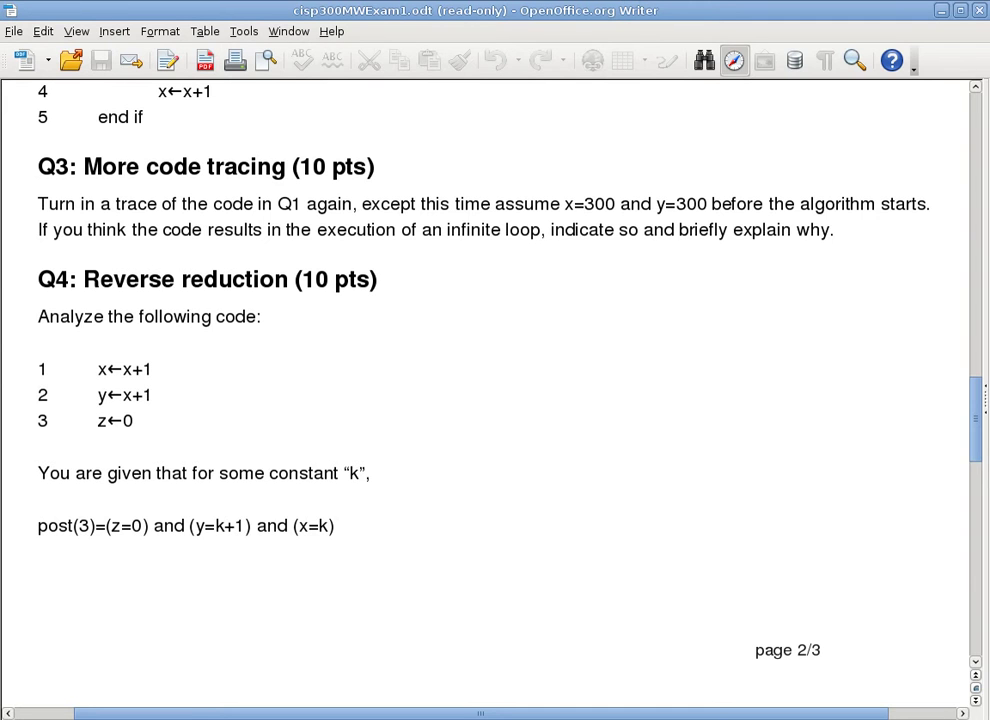
key("alt+Tab")
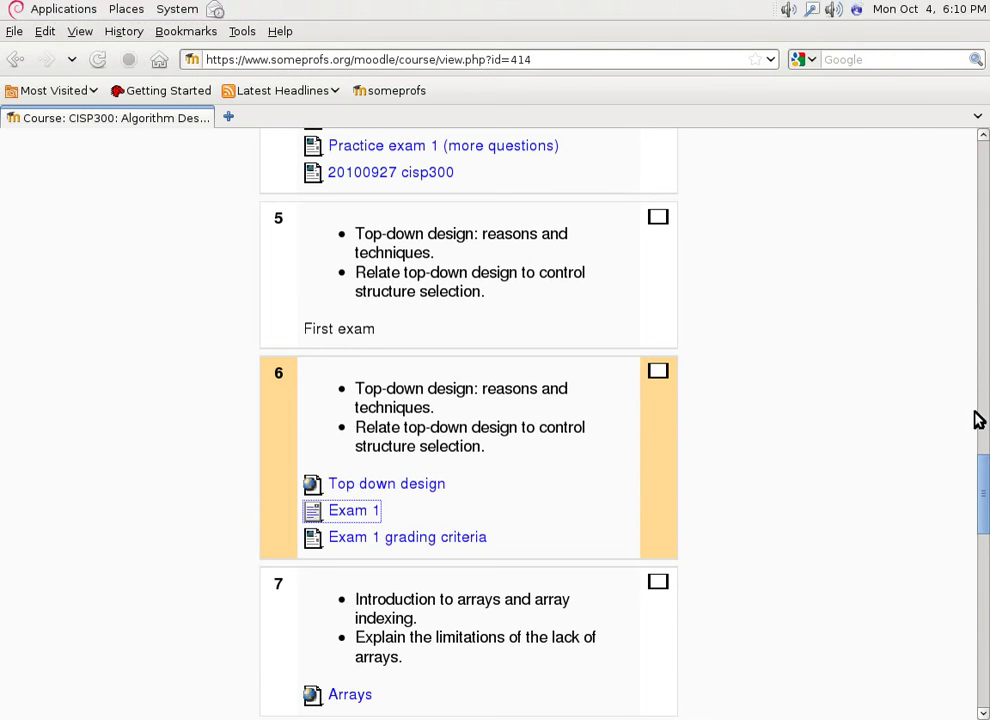
scroll(983, 449, "up", 4)
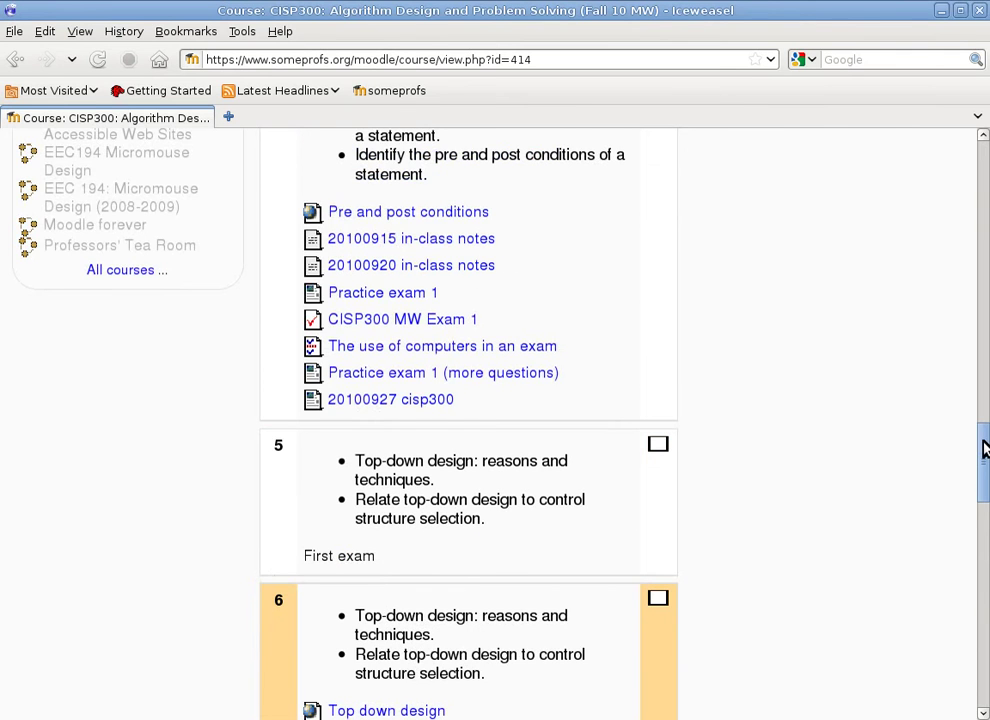
key("F5")
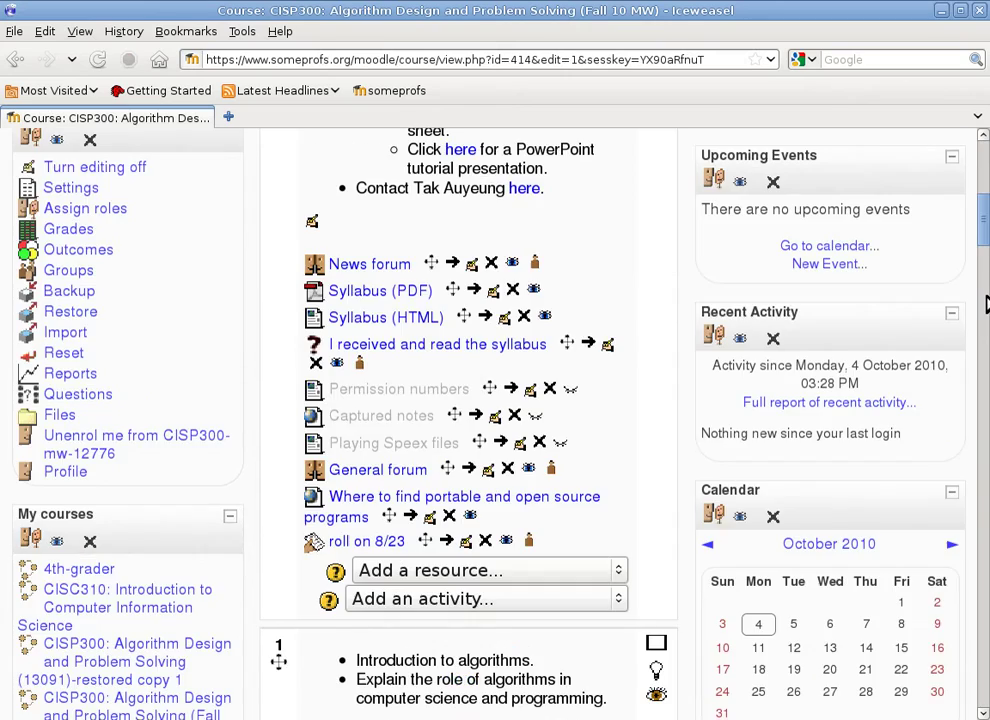
Add a new offline activity assignment to topic 6.
left_click_drag(983, 221, 440, 453)
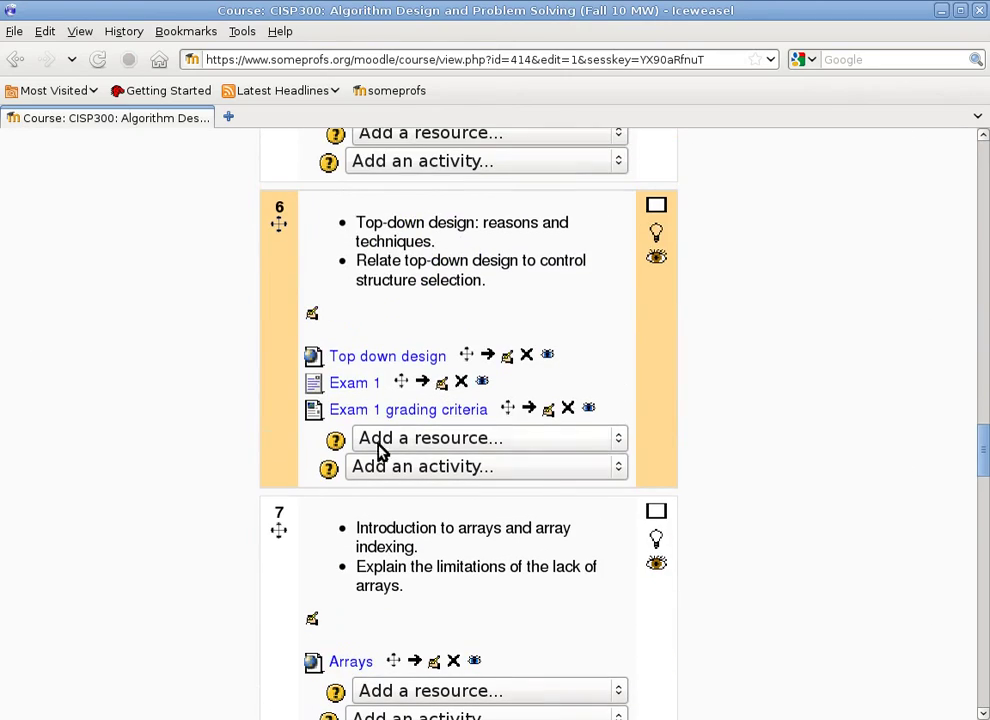
left_click(468, 468)
left_click(479, 174)
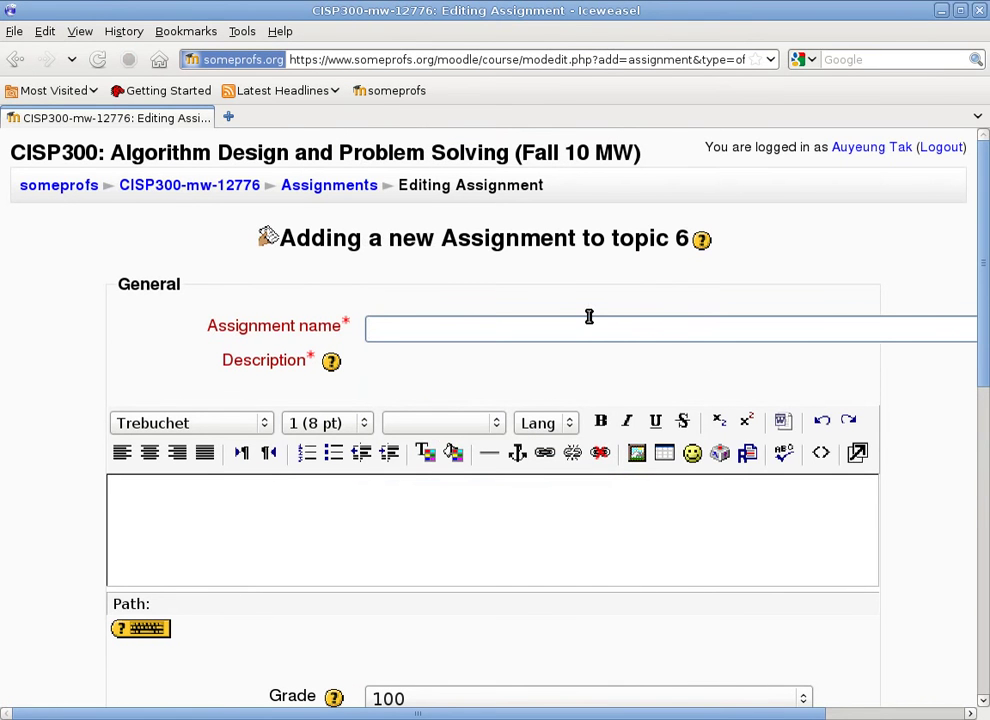
Name the assignment "20101004 roll" and set its grade to the "Roll calling result" scale.
left_click(591, 324)
type("20101004 roll")
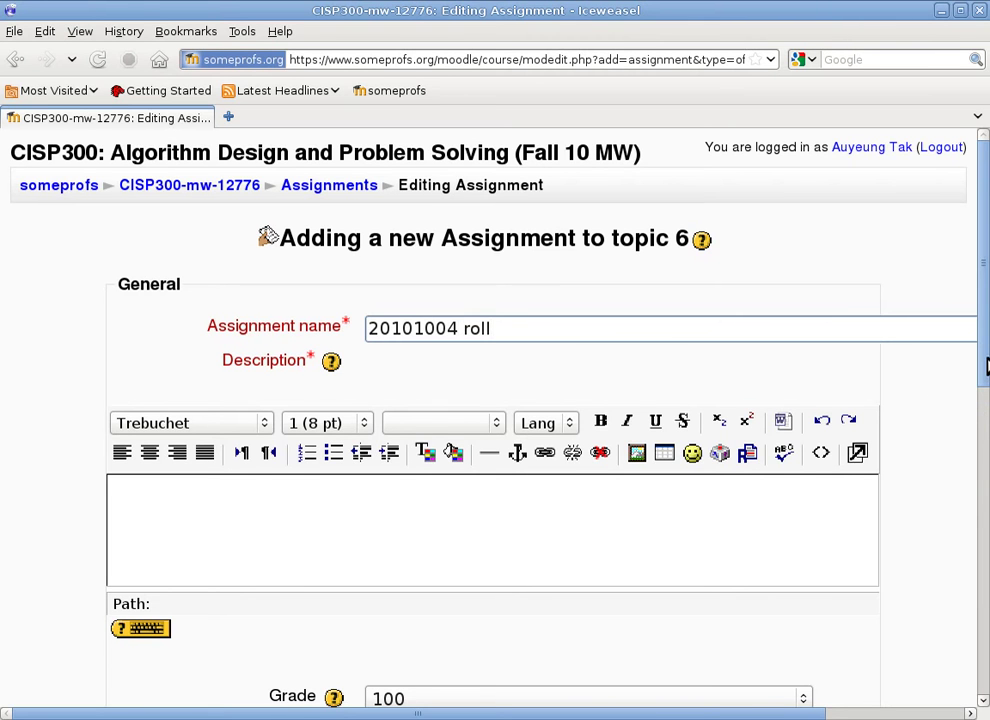
scroll(985, 455, "down", 4)
scroll(985, 455, "down", 2)
left_click(557, 410)
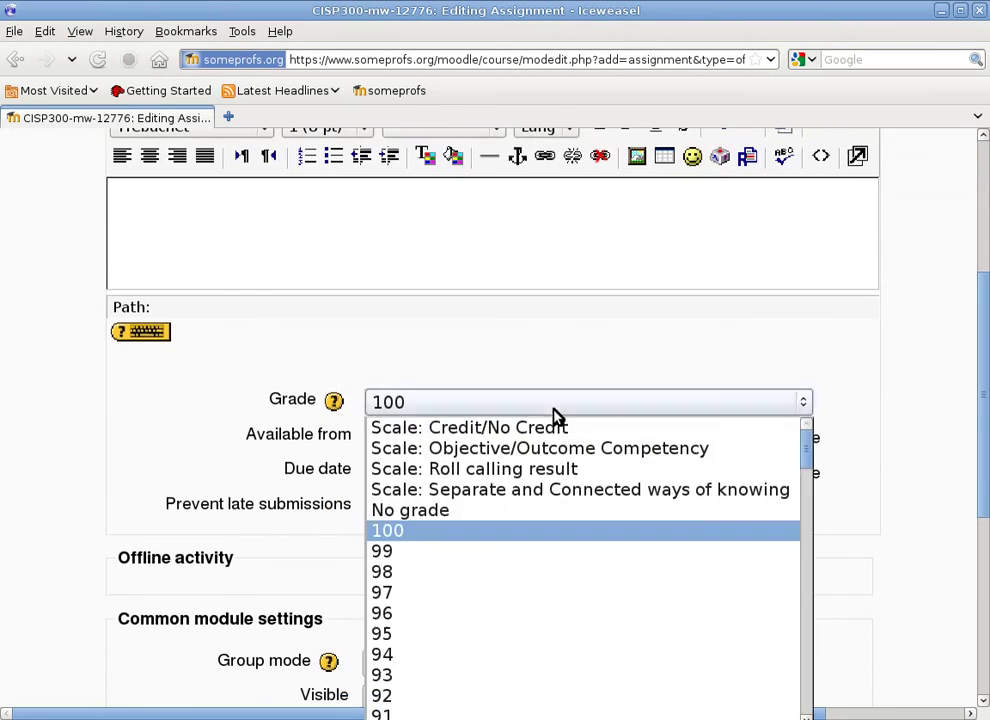
left_click(575, 469)
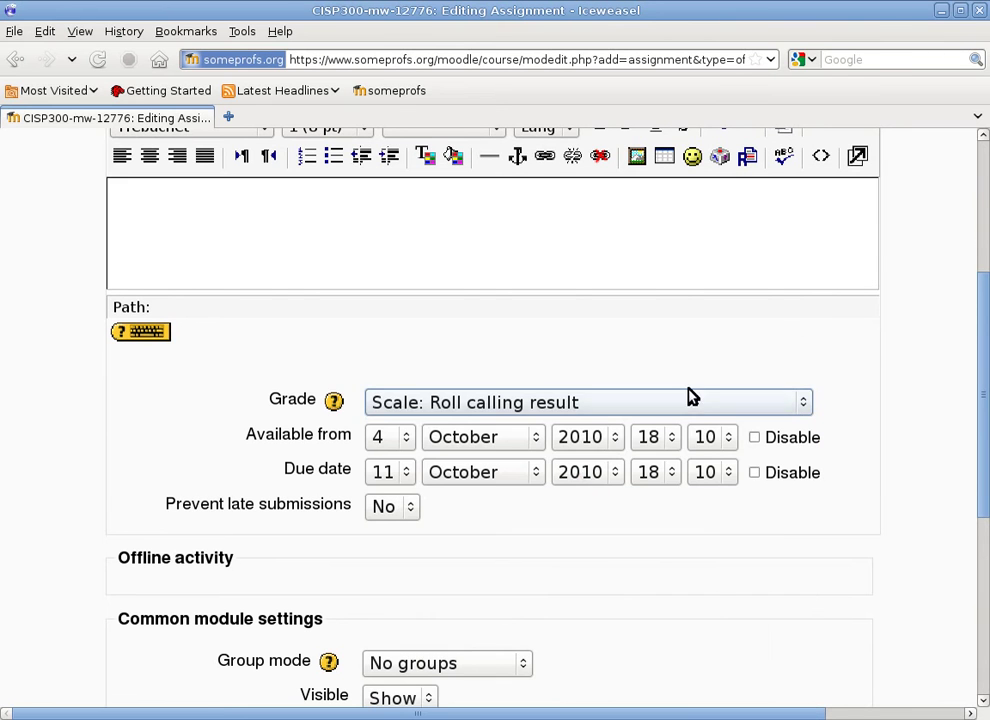
Enter "roll" as the required assignment description, then save and display the assignment.
scroll(986, 500, "down", 3)
scroll(978, 540, "down", 4)
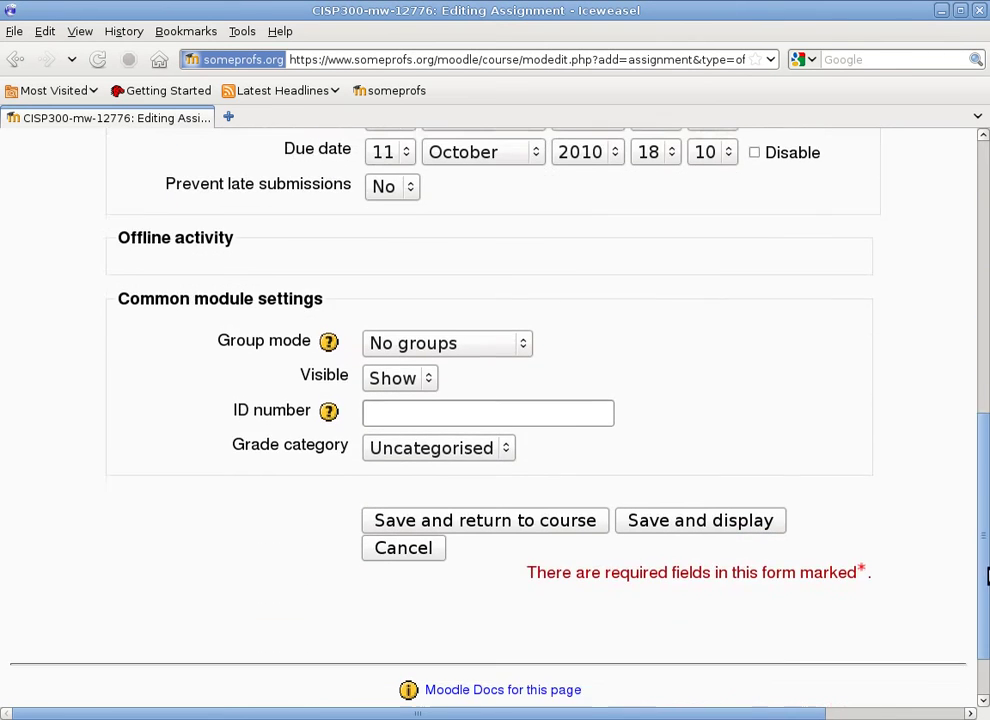
scroll(658, 480, "down", 1)
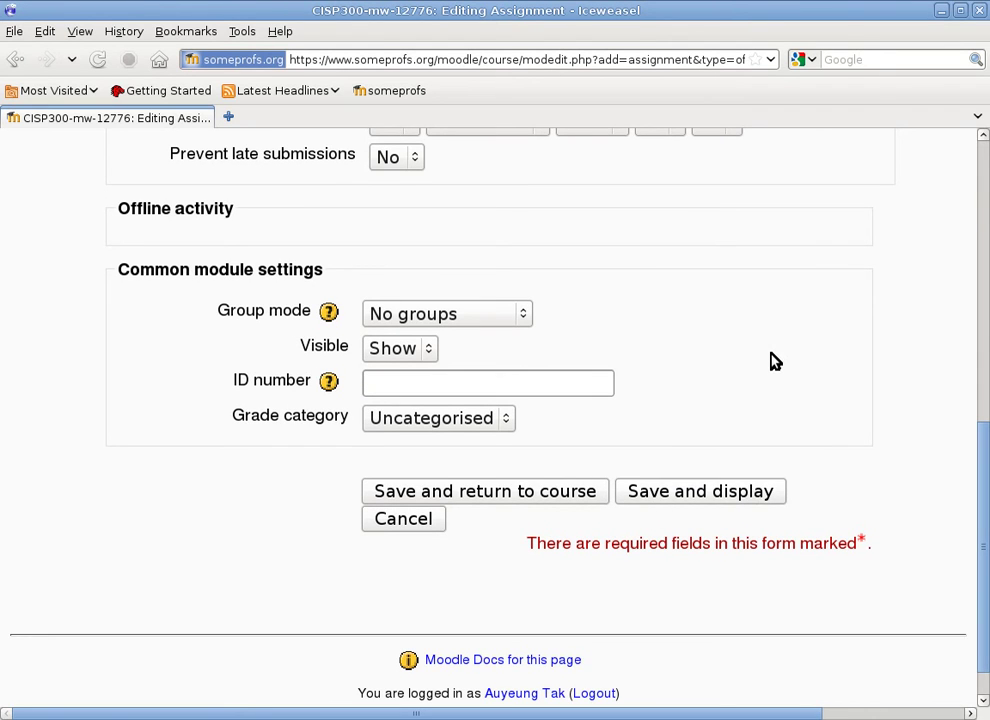
left_click_drag(980, 475, 962, 274)
left_click(396, 402)
type("roll")
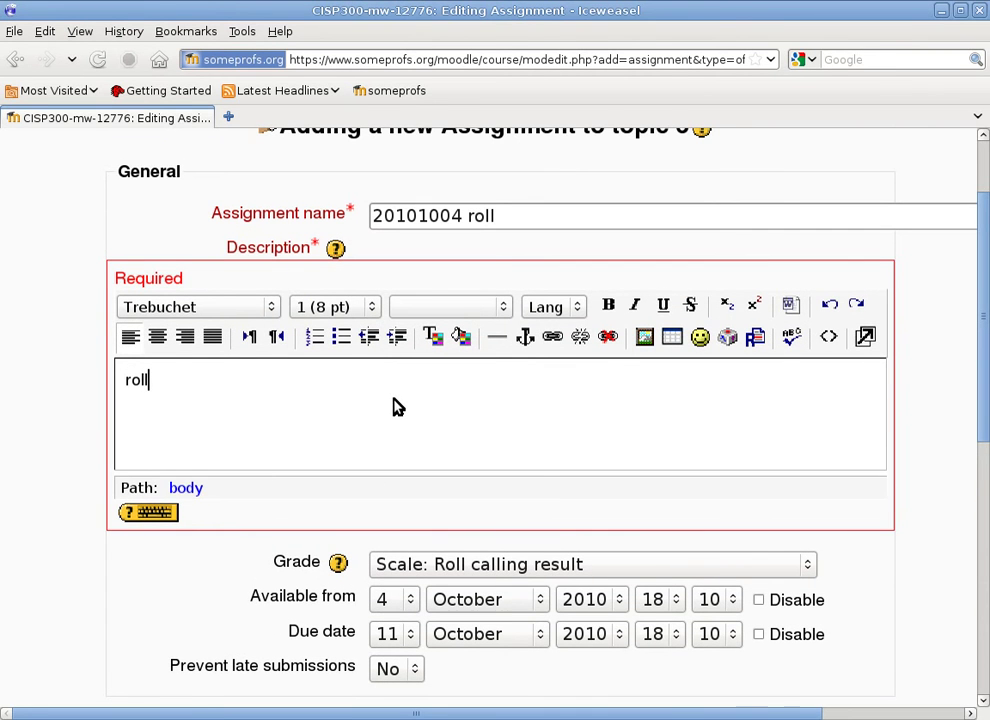
left_click_drag(983, 422, 983, 672)
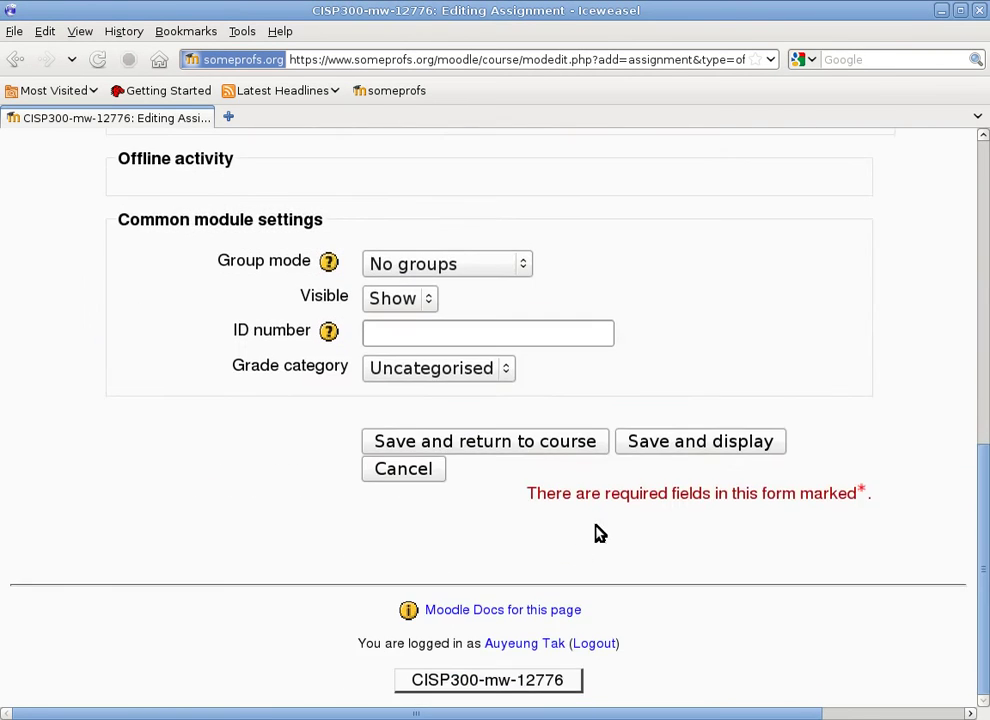
left_click(723, 455)
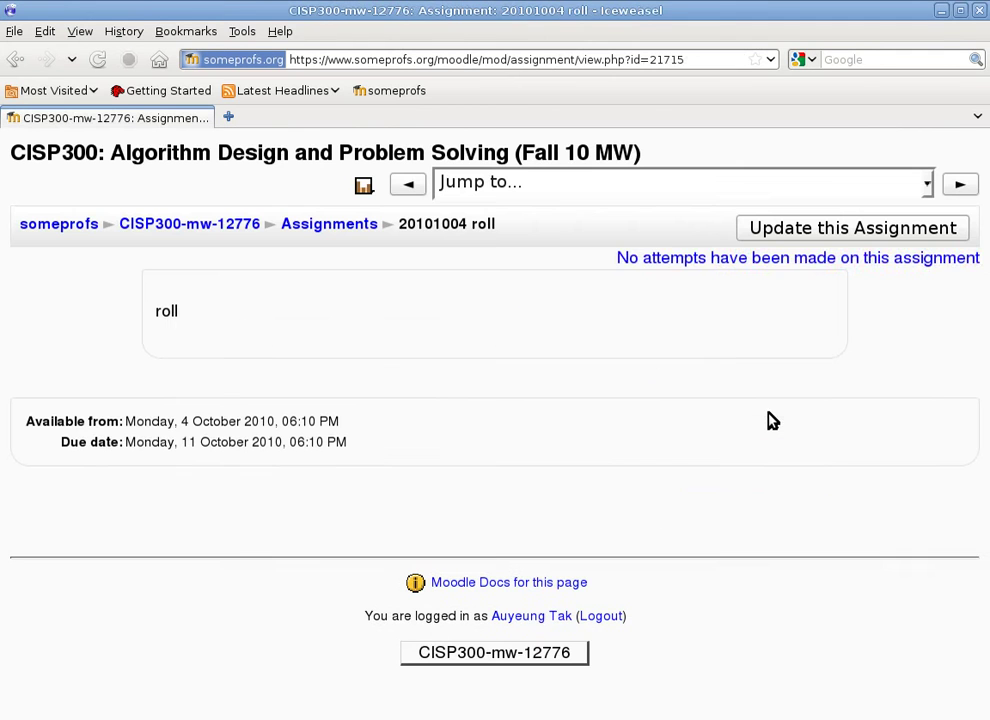
Open the assignment's submissions list and grade the first student Present and the second student Absent.
left_click(833, 257)
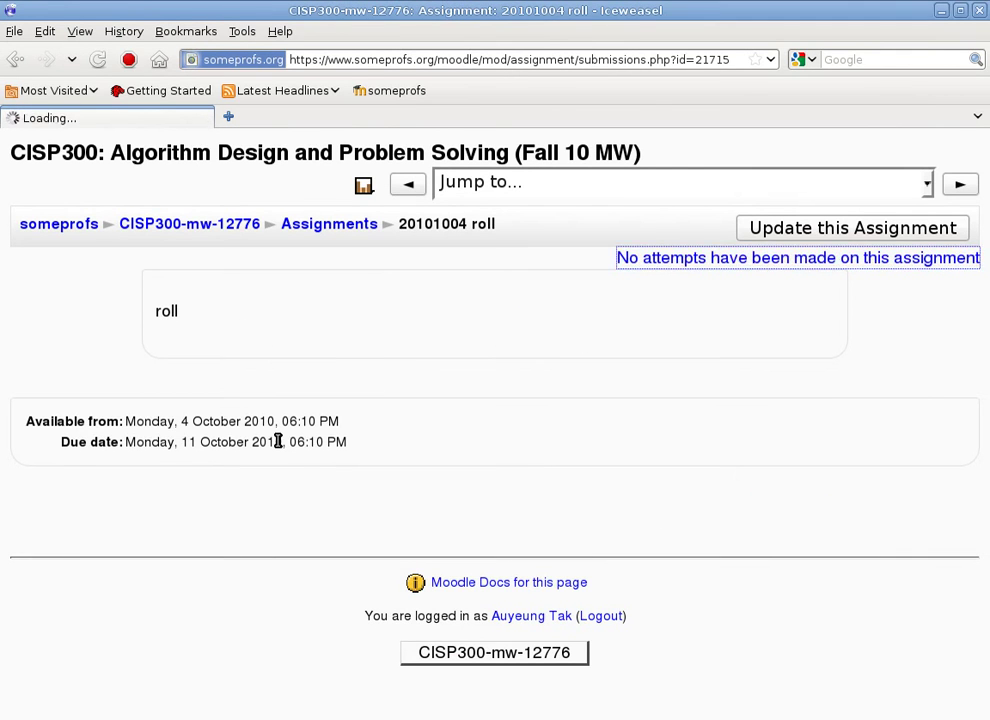
scroll(256, 385, "down", 2)
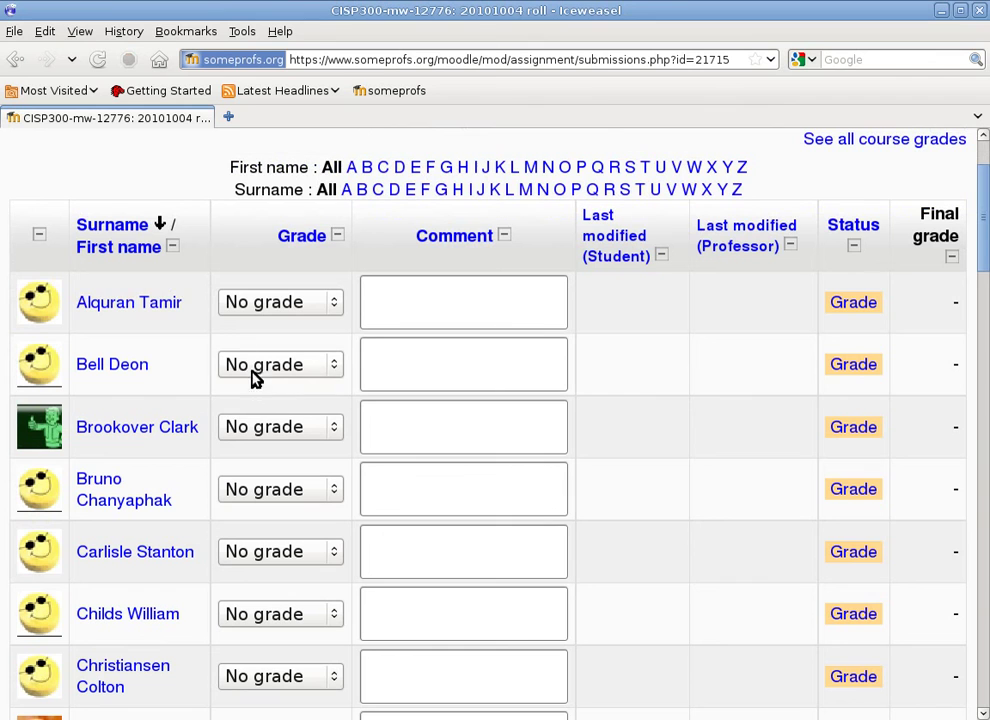
left_click(336, 309)
left_click(306, 352)
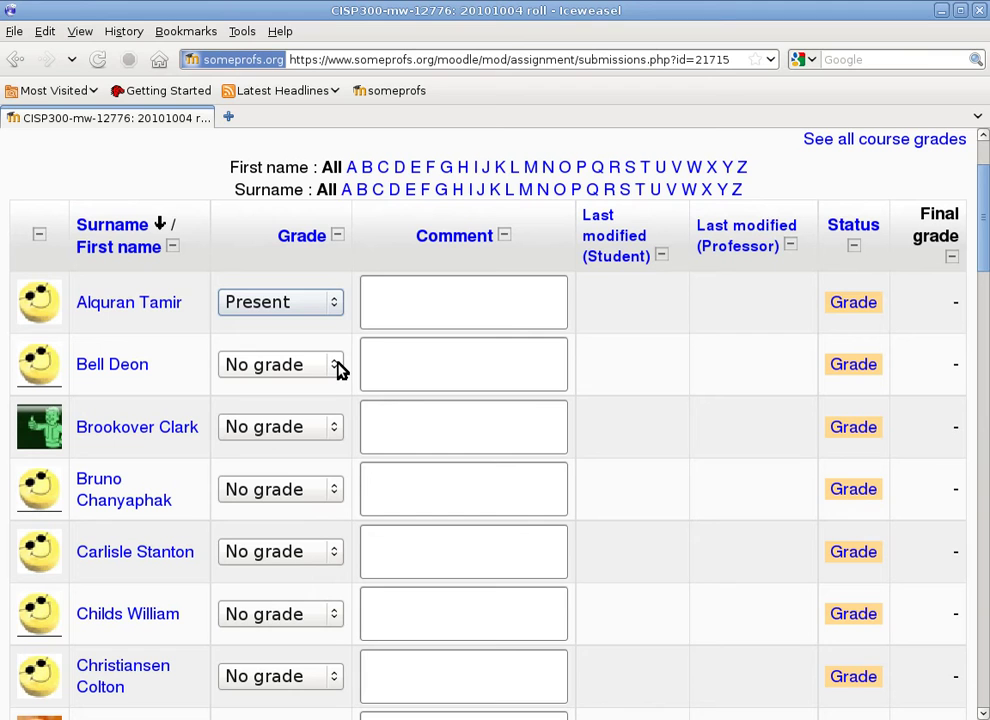
left_click(338, 369)
left_click(320, 451)
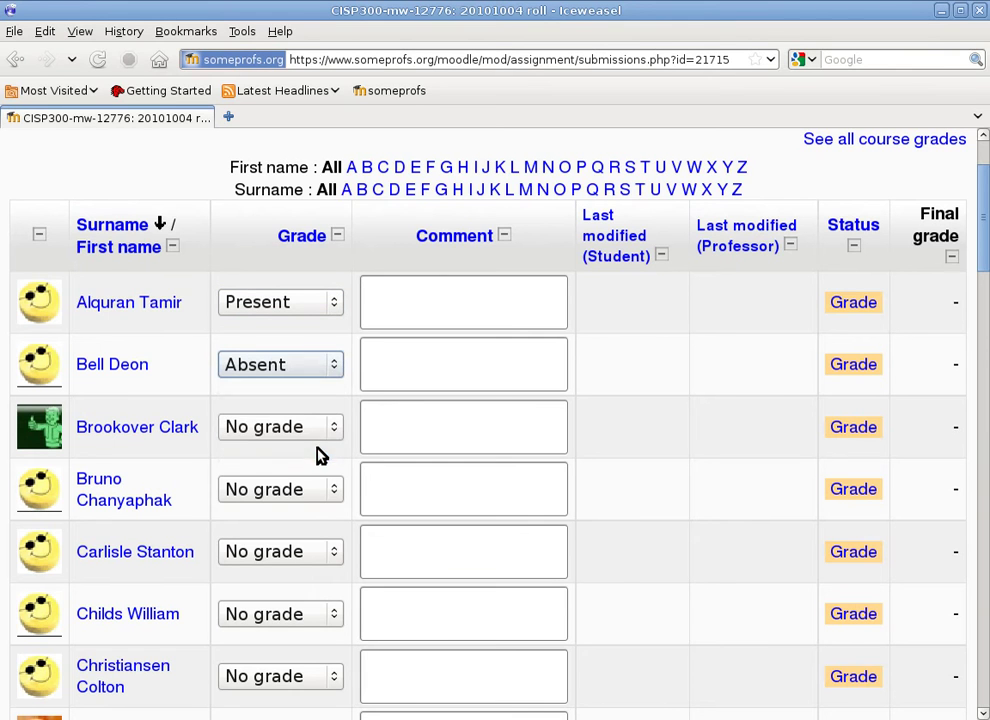
Grade the third through seventh students in the roll as Present.
left_click(338, 430)
left_click(323, 472)
left_click(337, 502)
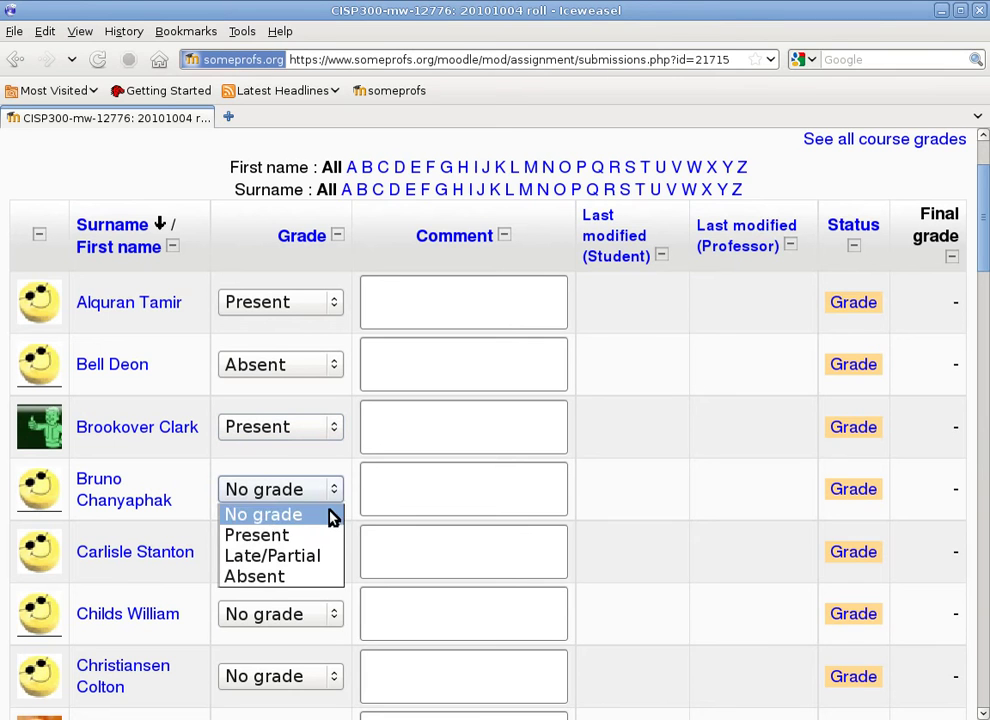
left_click(331, 536)
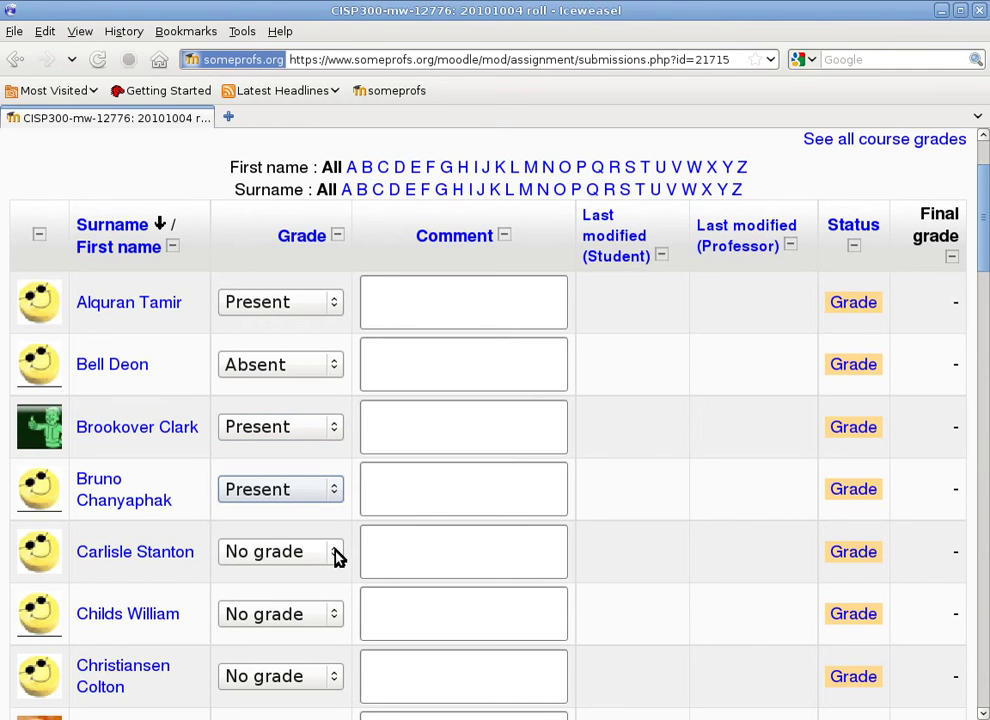
left_click(337, 555)
left_click(327, 596)
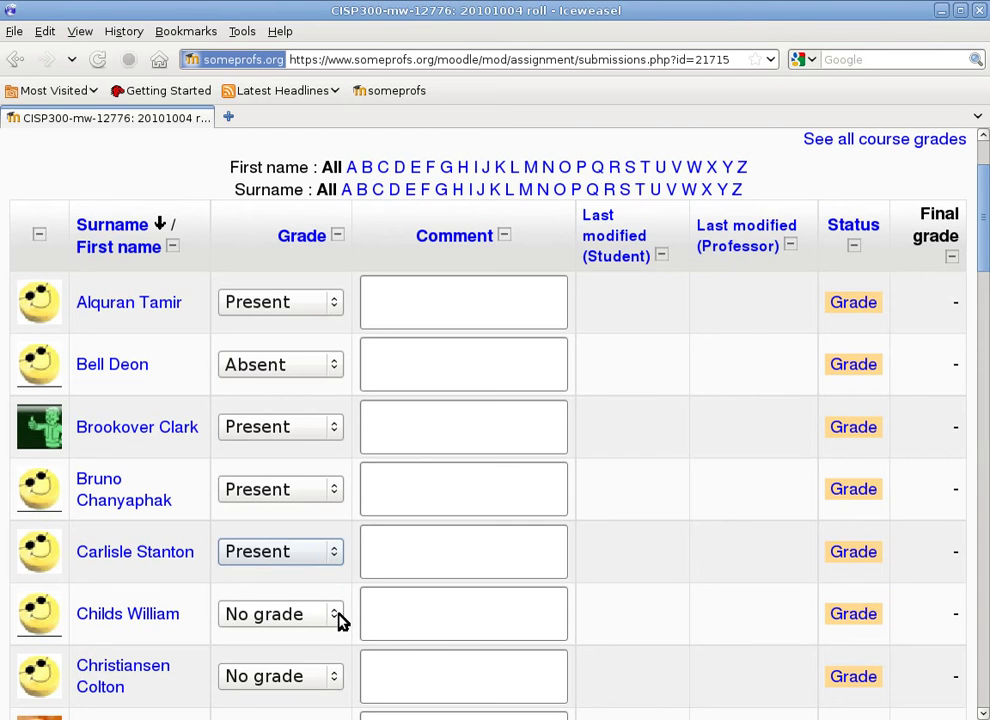
left_click(338, 617)
left_click(320, 660)
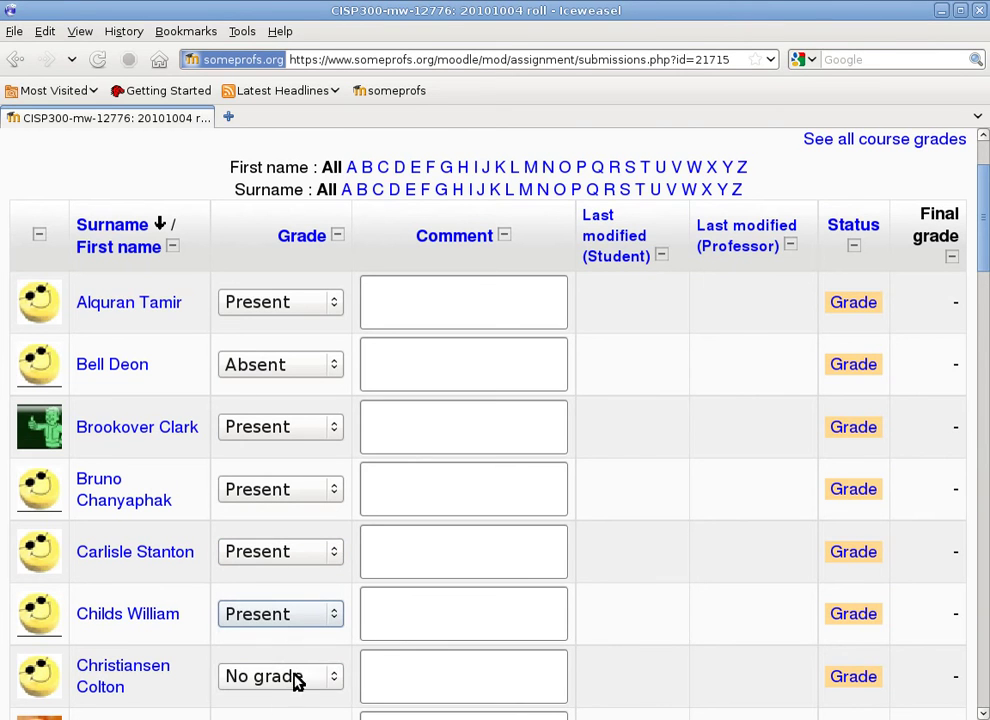
left_click(336, 677)
left_click(308, 596)
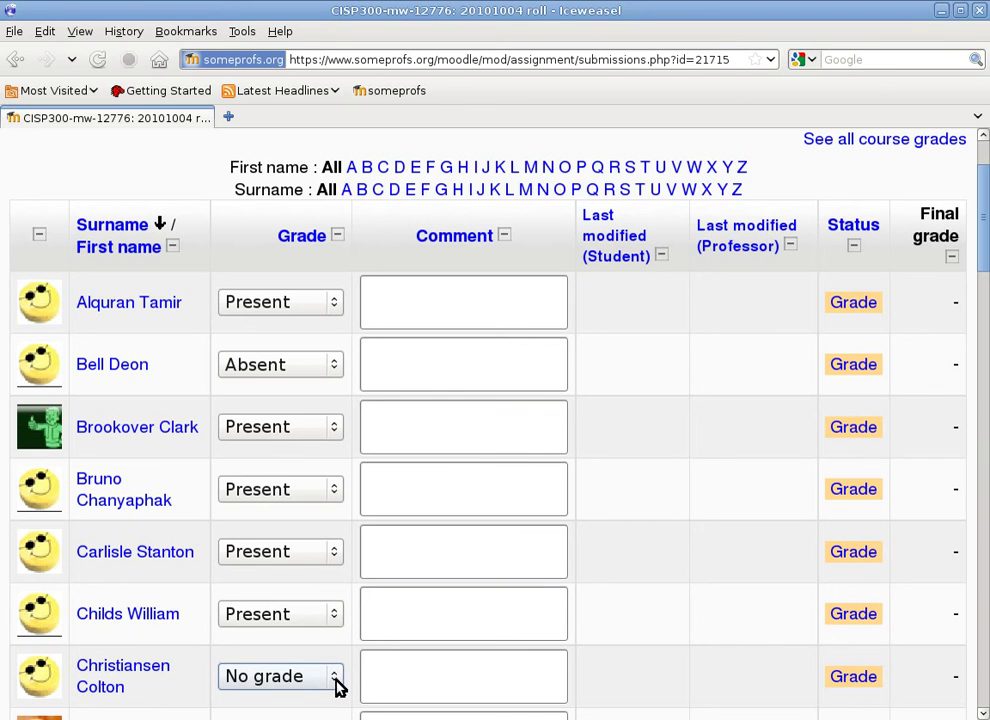
left_click(333, 680)
left_click(323, 610)
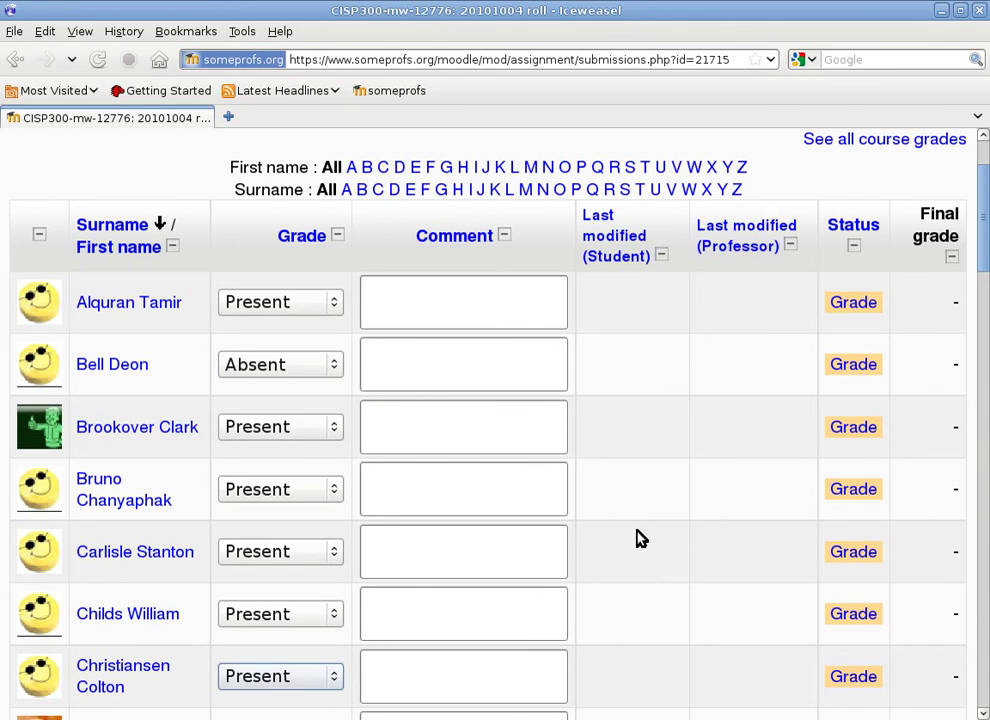
Grade the eighth and tenth students in the roll as Present and the ninth as Absent.
scroll(641, 537, "down", 5)
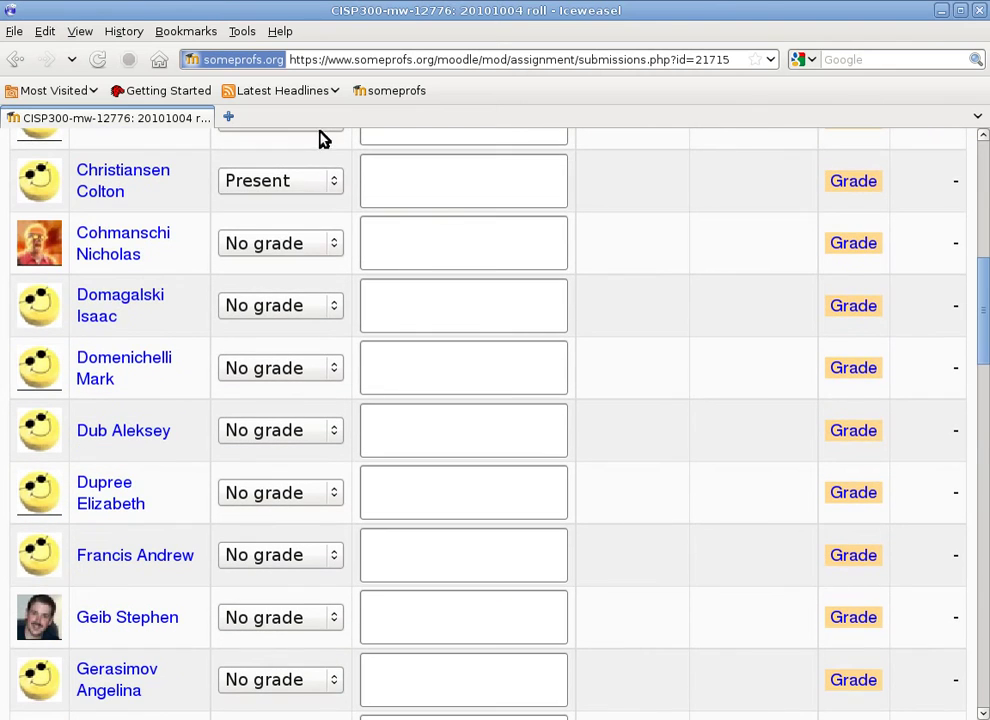
left_click(333, 250)
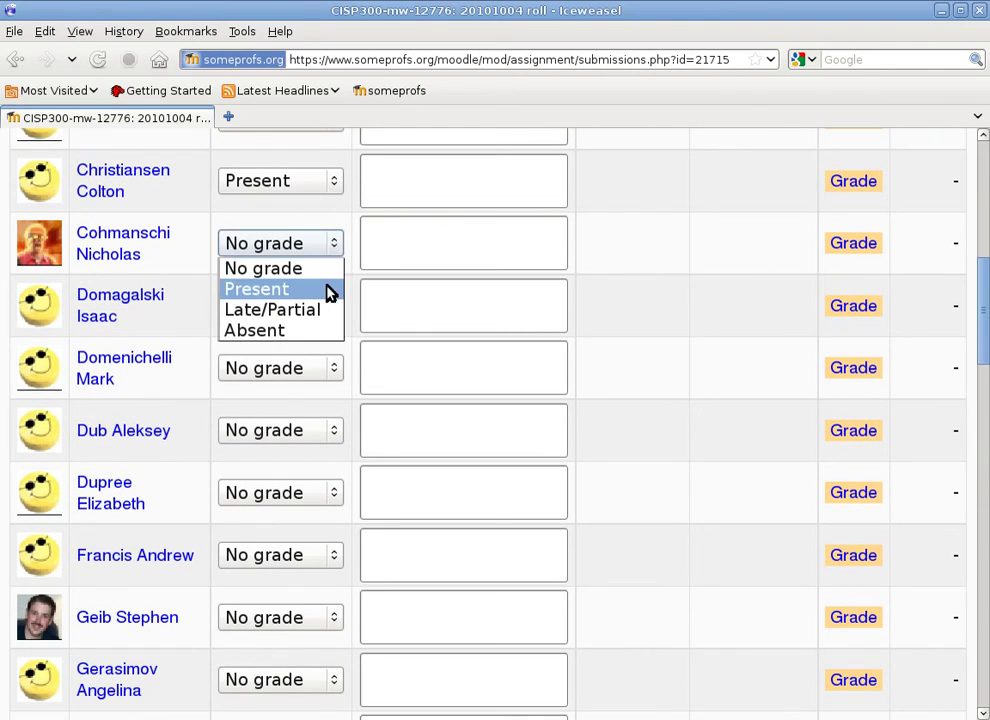
left_click(329, 289)
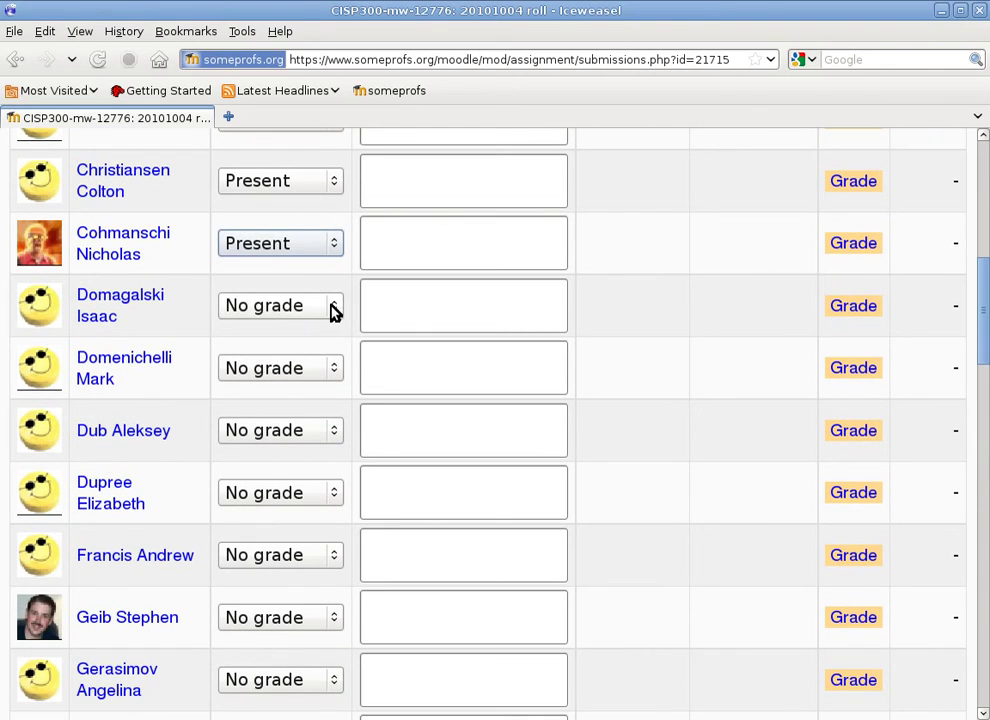
left_click(333, 311)
left_click(333, 400)
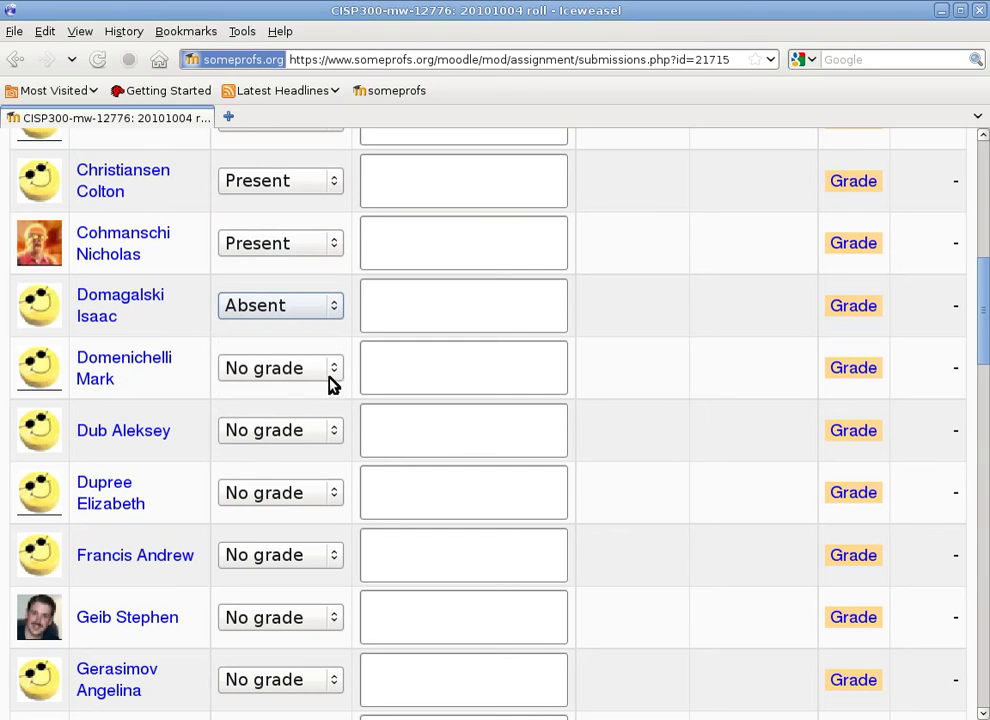
left_click(336, 372)
left_click(334, 413)
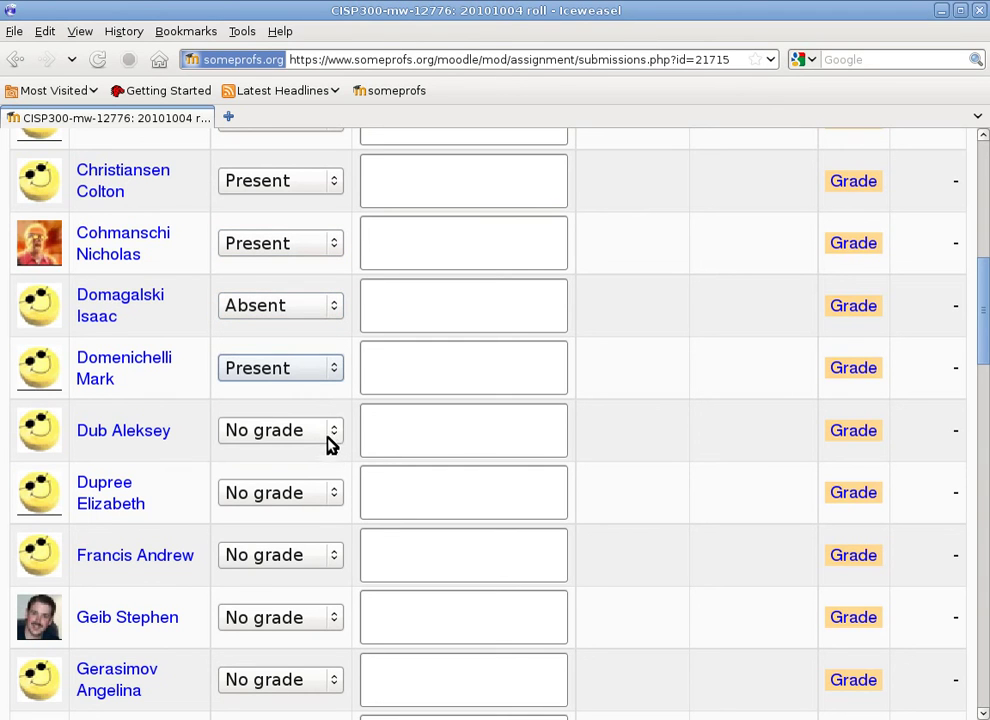
Grade the eleventh student in the roll as Present and the twelfth as Absent.
left_click(335, 432)
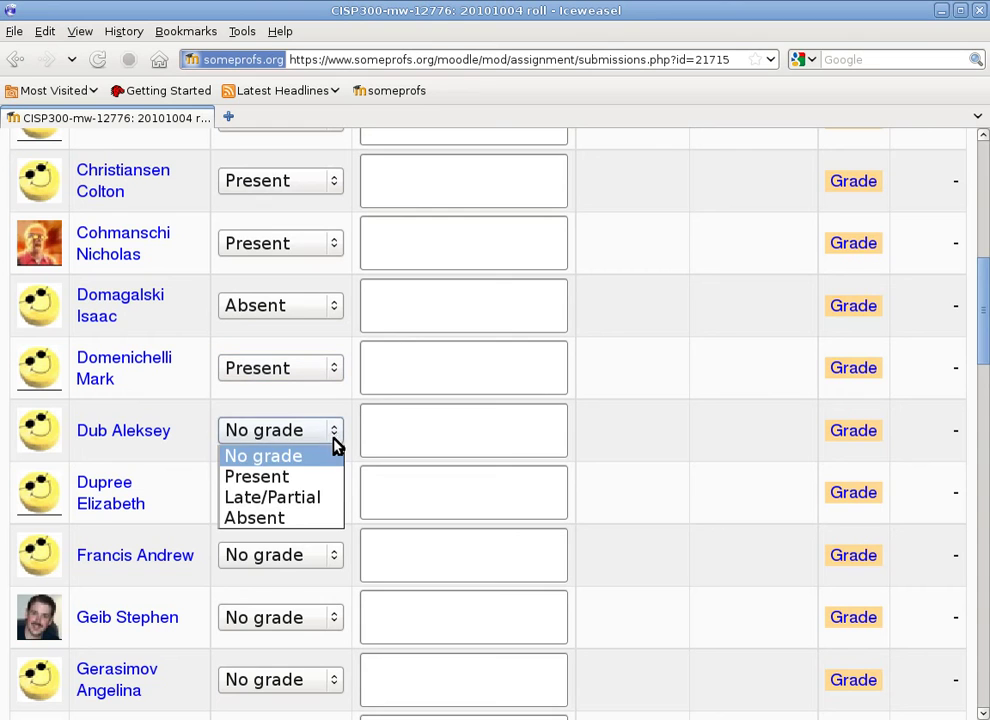
left_click(320, 478)
left_click(315, 497)
left_click(338, 500)
left_click(338, 500)
left_click(332, 580)
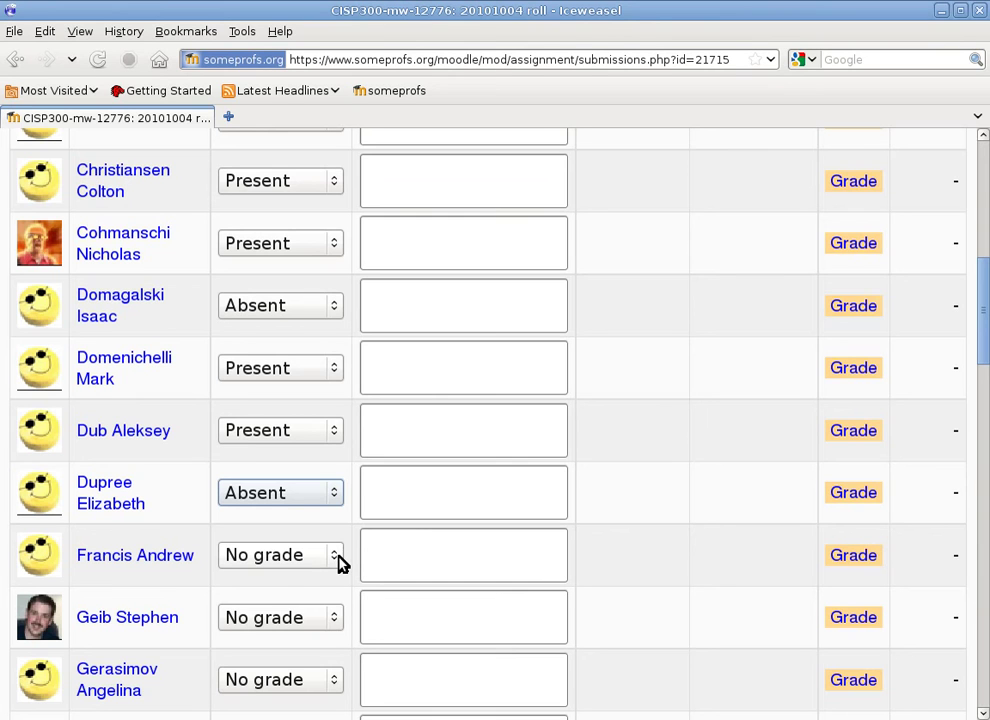
Grade the thirteenth student in the roll as Absent and the fourteenth as Present.
left_click(338, 563)
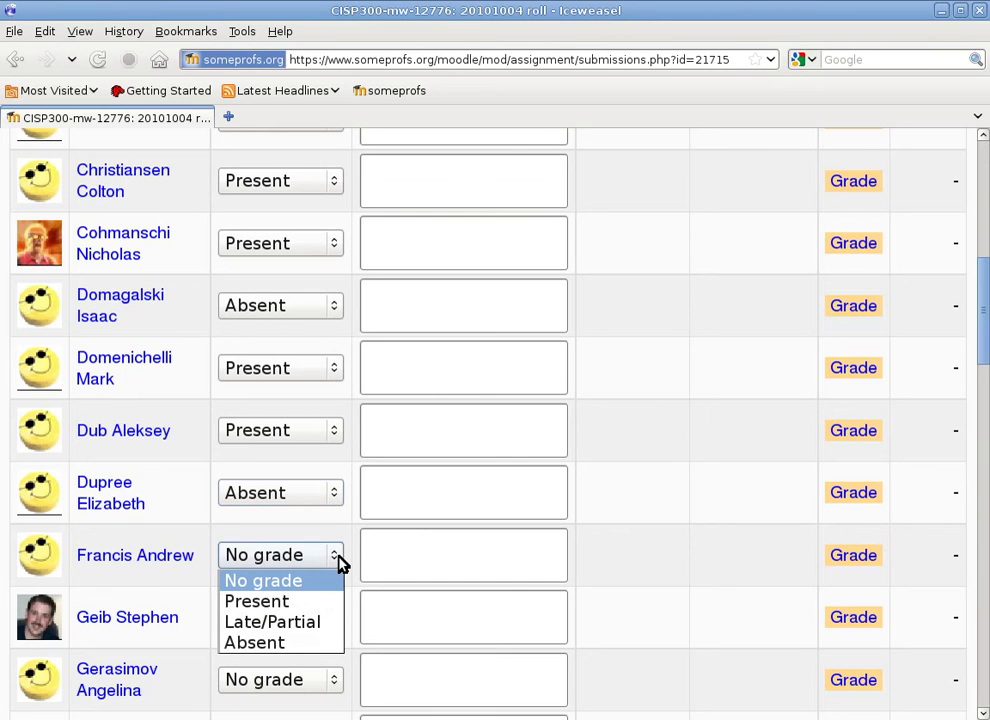
left_click(328, 643)
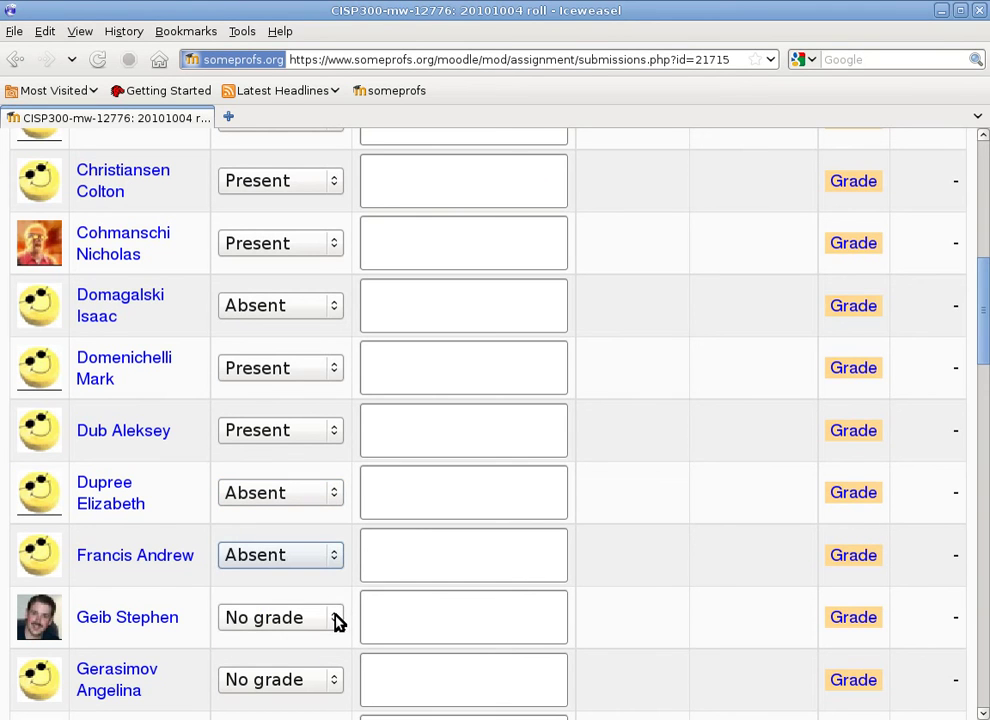
left_click(338, 622)
left_click(312, 663)
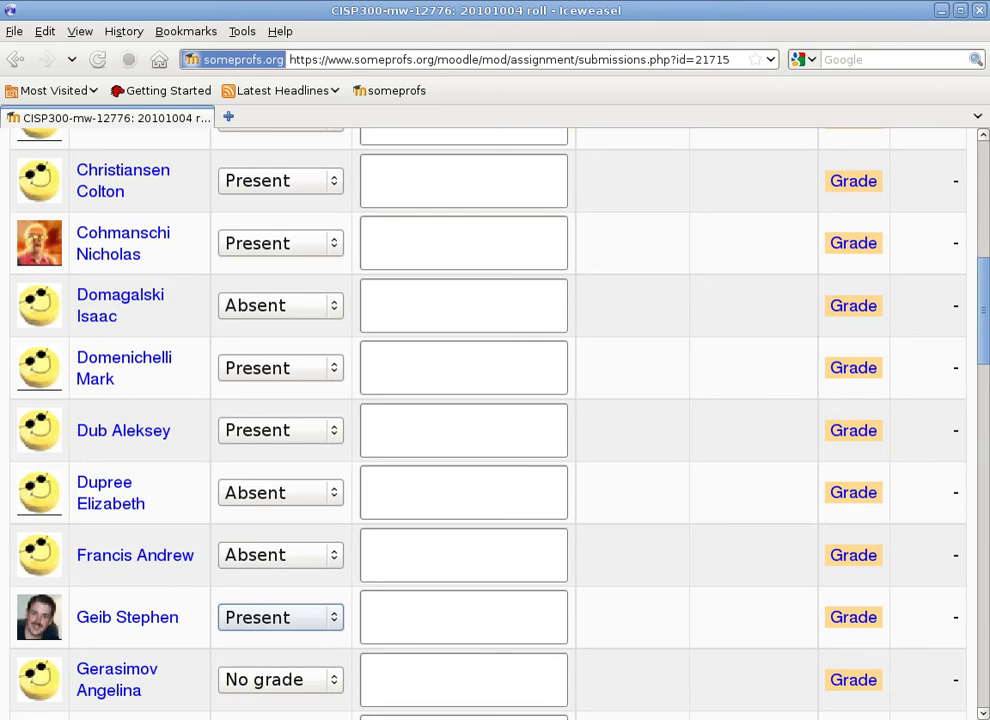
Grade the fifteenth through nineteenth students in the roll as Present.
left_click(333, 682)
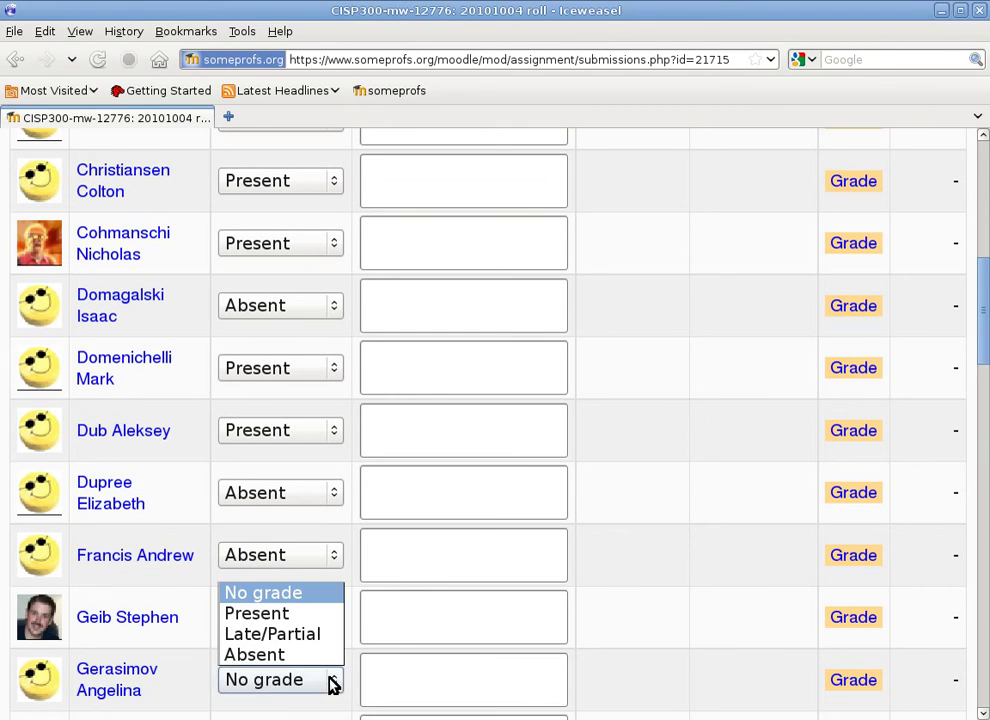
left_click(323, 612)
scroll(729, 537, "down", 6)
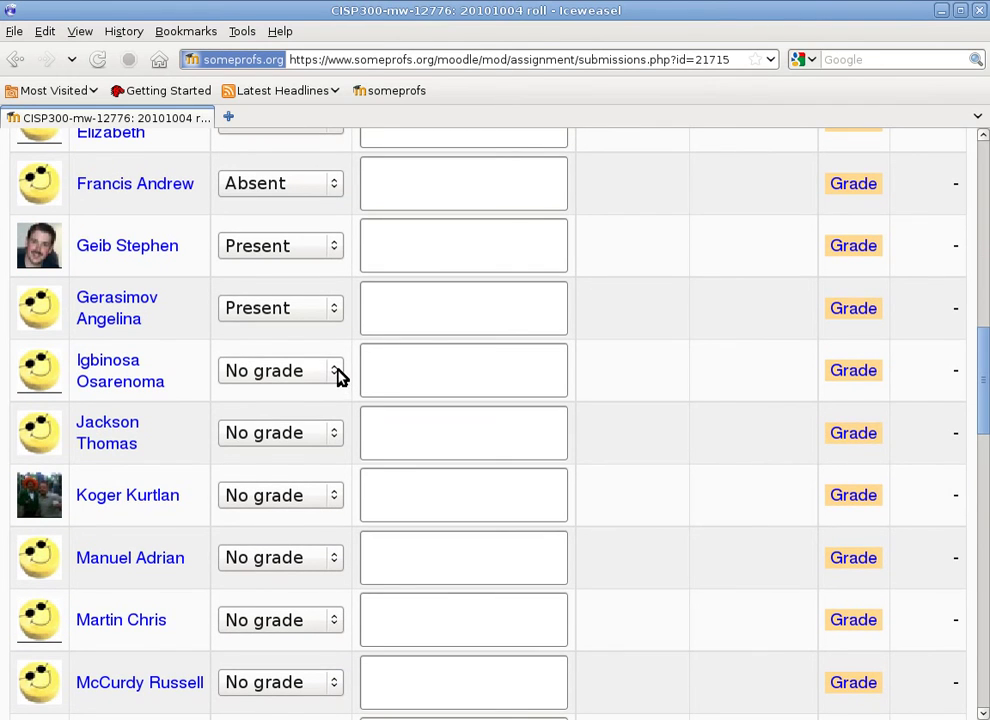
left_click(338, 377)
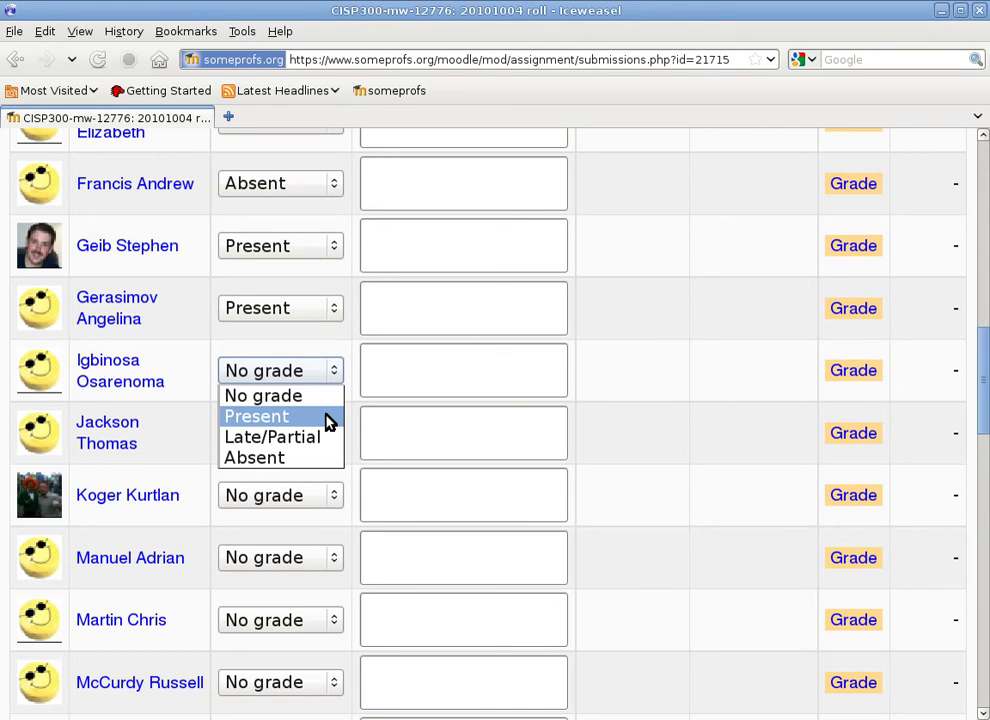
left_click(329, 419)
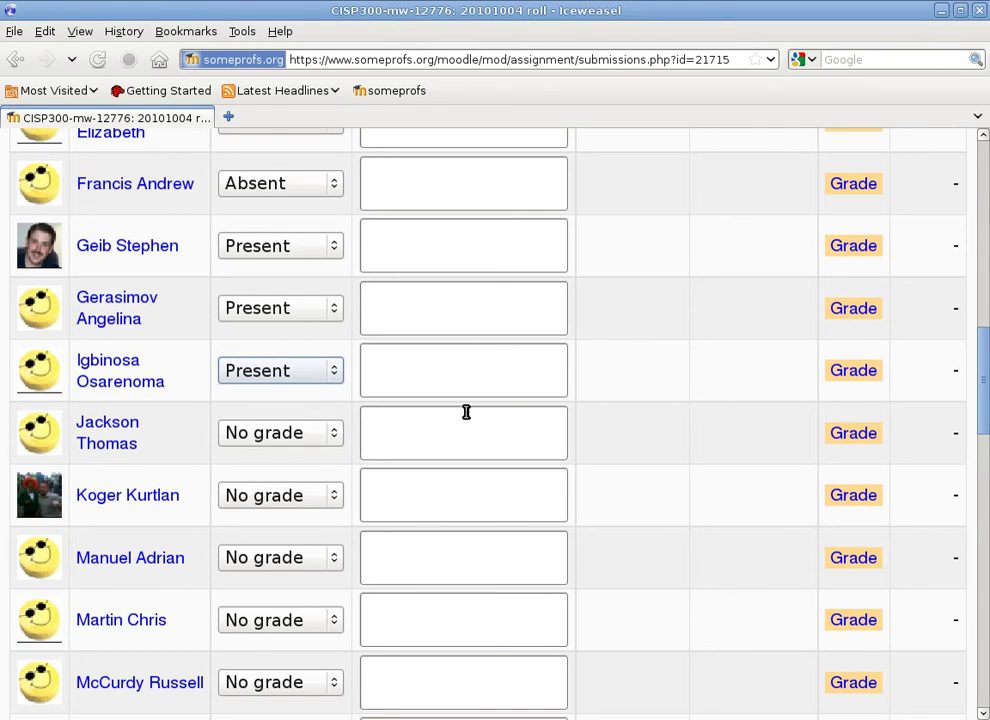
left_click(309, 437)
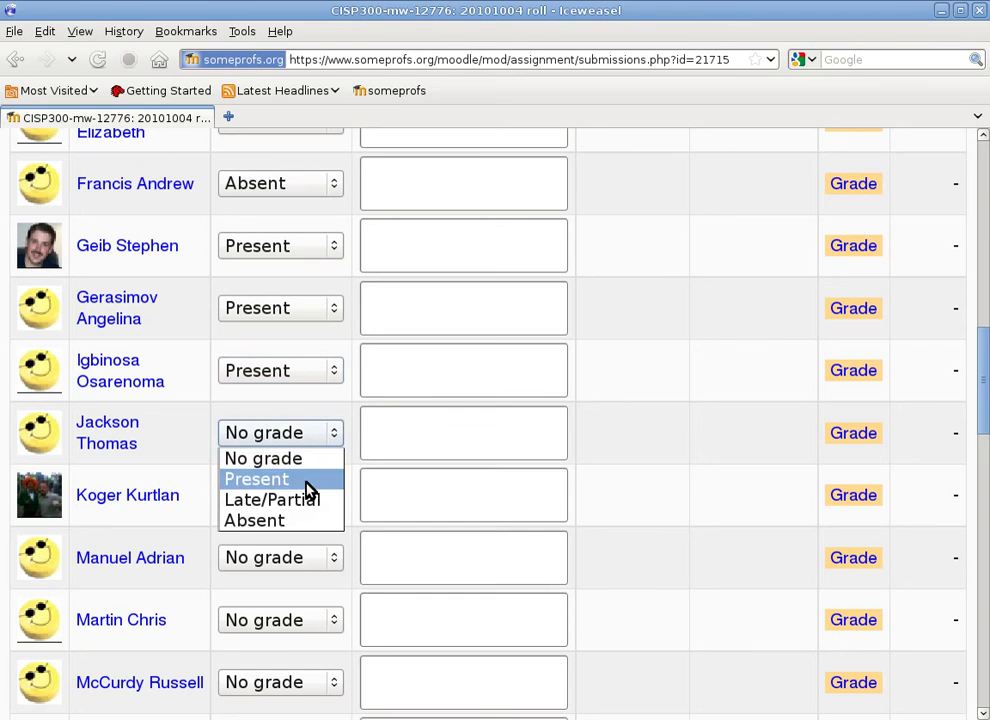
left_click(308, 480)
left_click(311, 507)
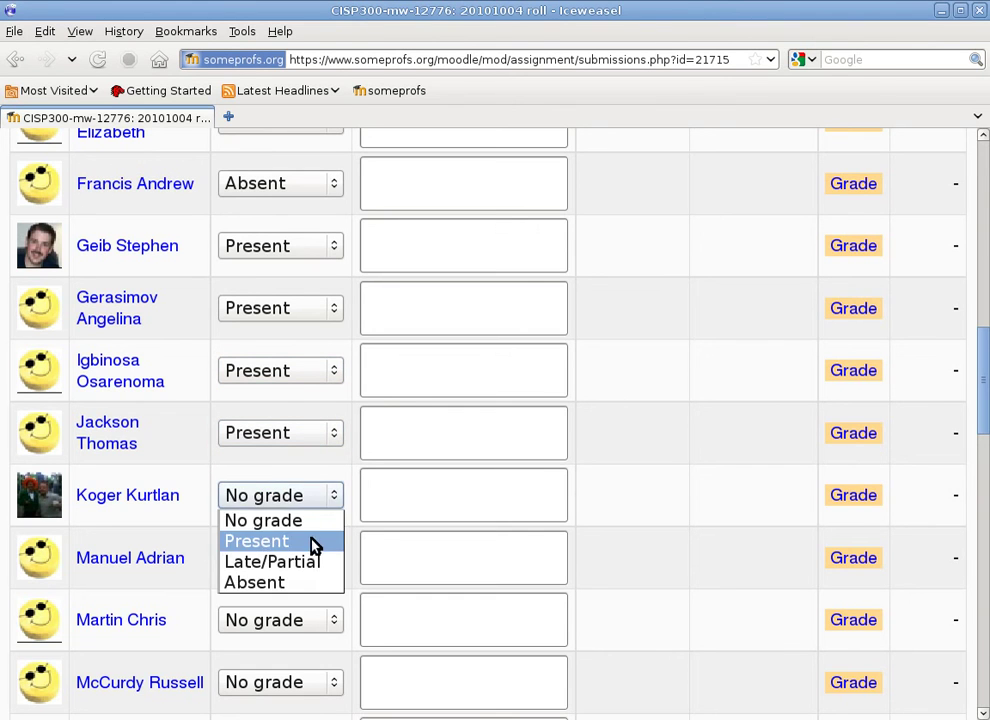
left_click(314, 542)
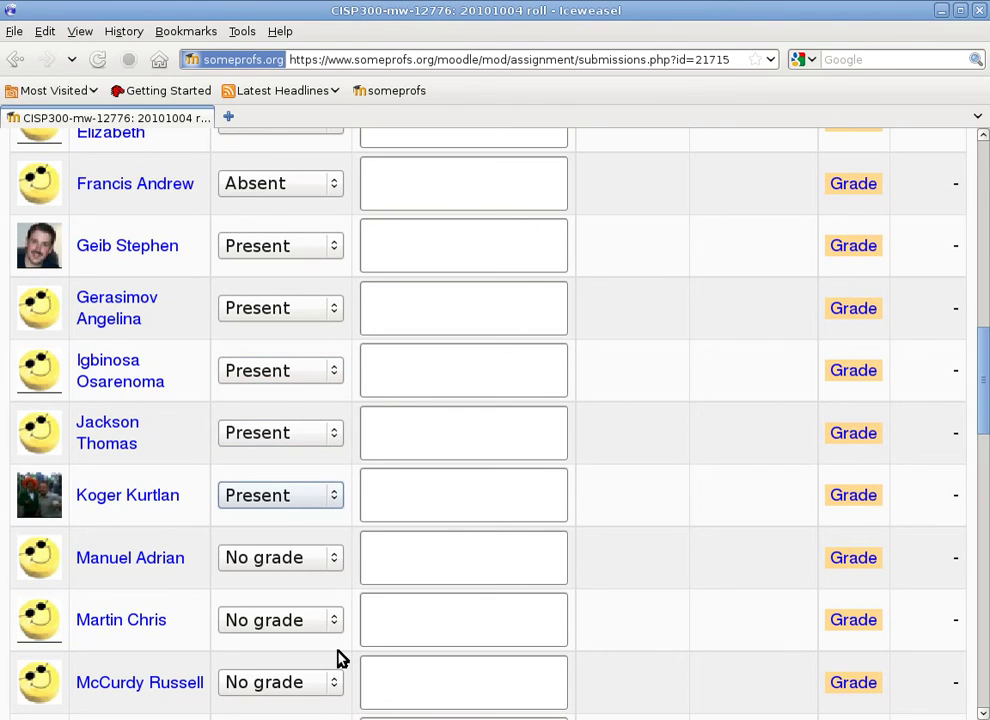
left_click(322, 566)
left_click(318, 606)
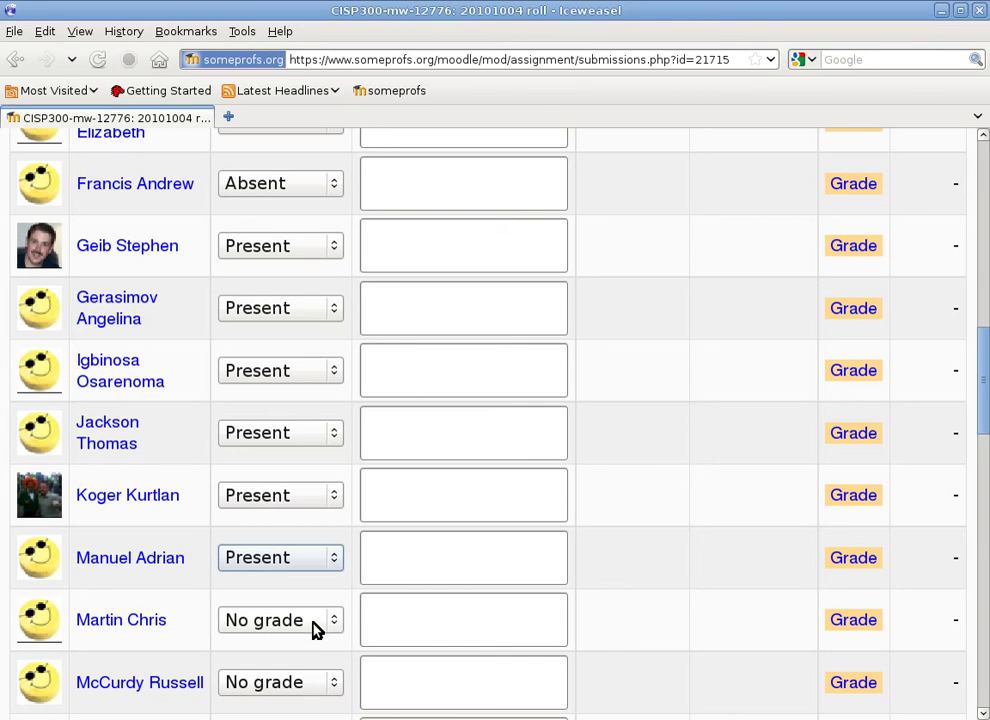
Grade the twentieth and twenty-second students in the roll as Absent and the twenty-first as Present.
left_click(316, 628)
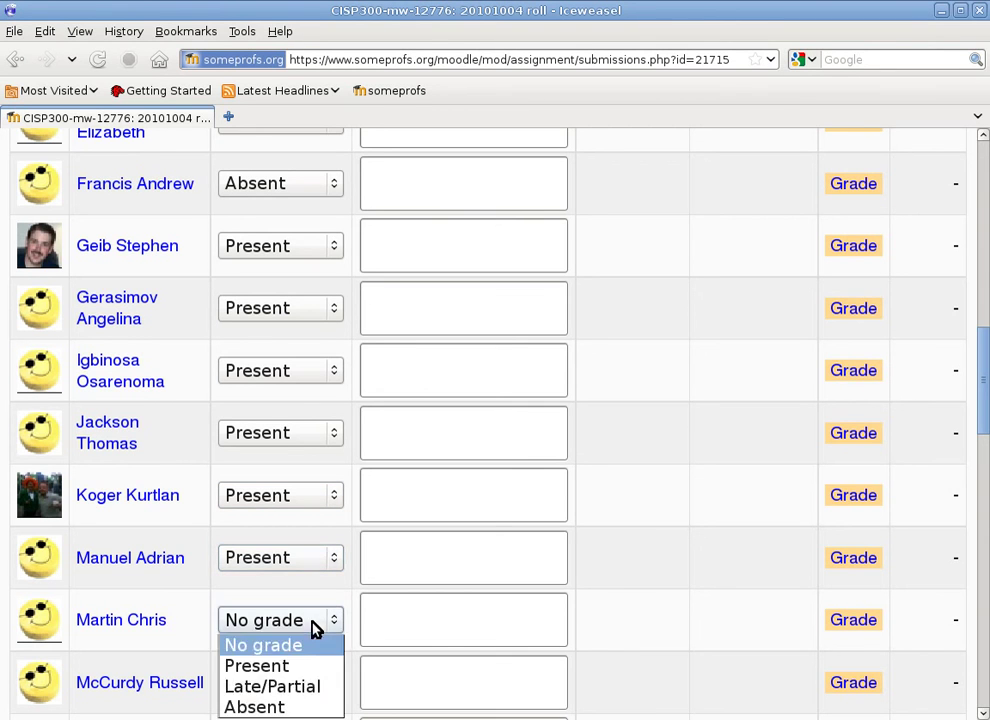
left_click(315, 708)
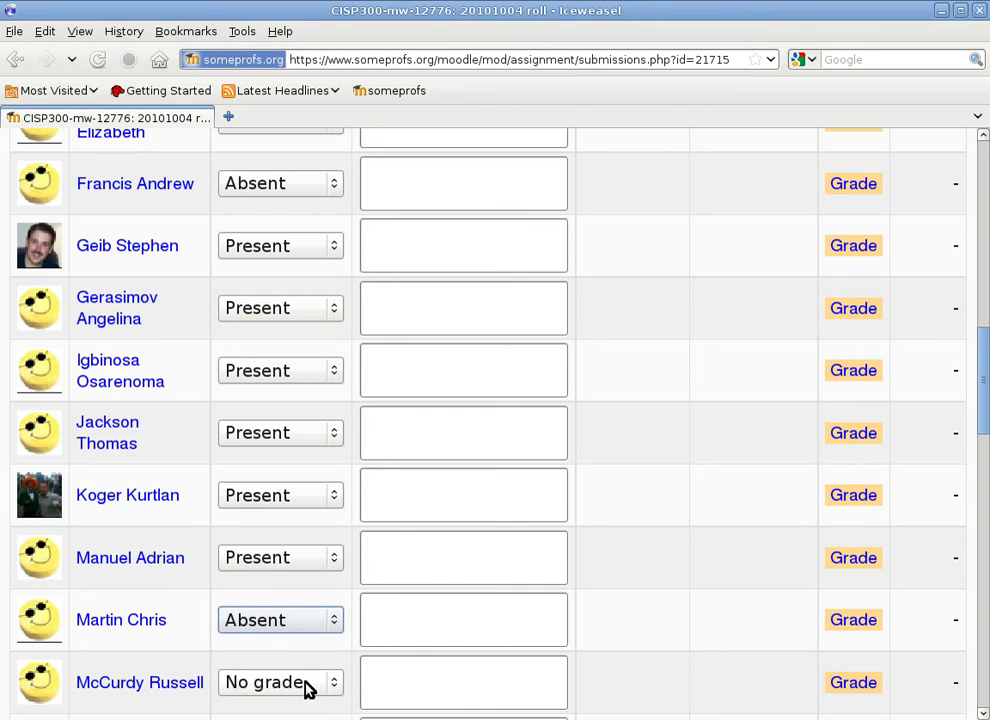
left_click(306, 688)
left_click(308, 622)
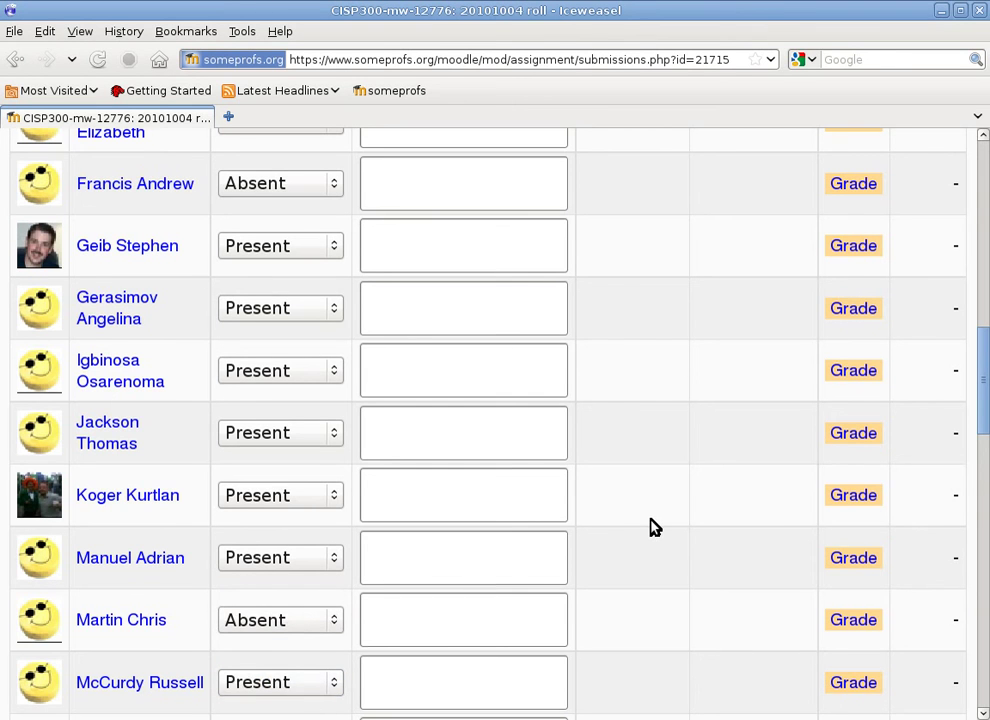
scroll(652, 527, "down", 5)
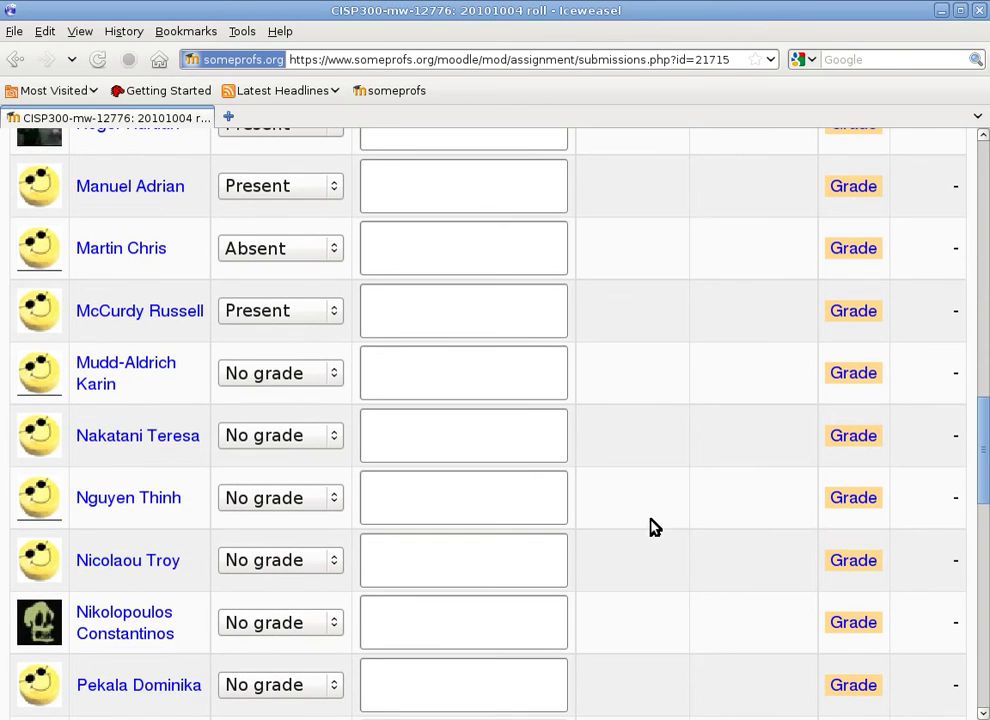
left_click(309, 378)
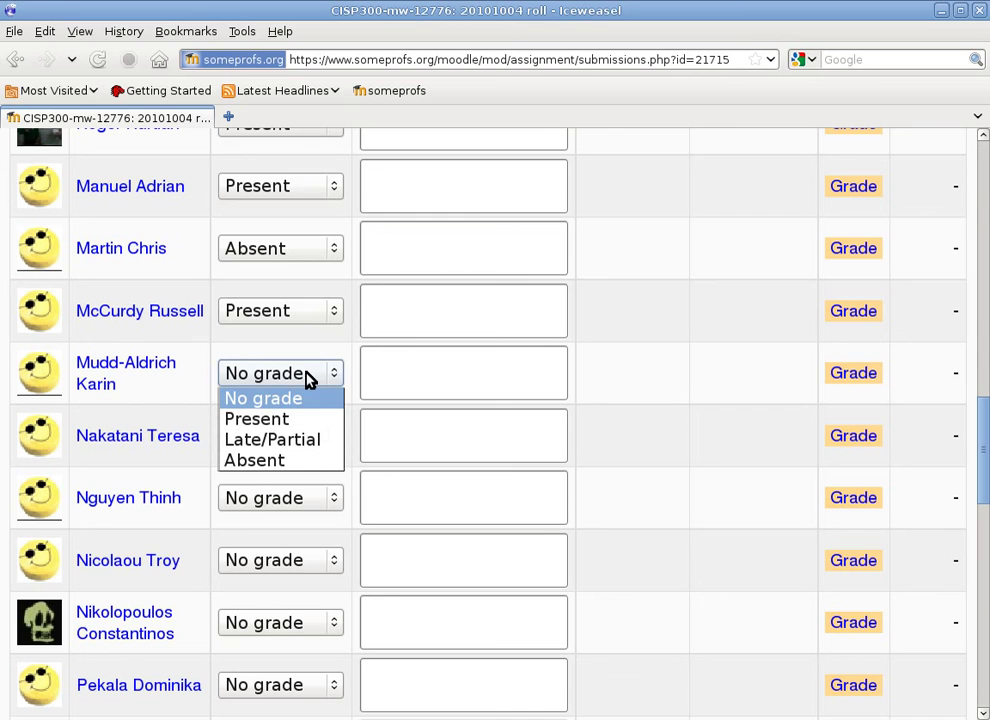
left_click(312, 462)
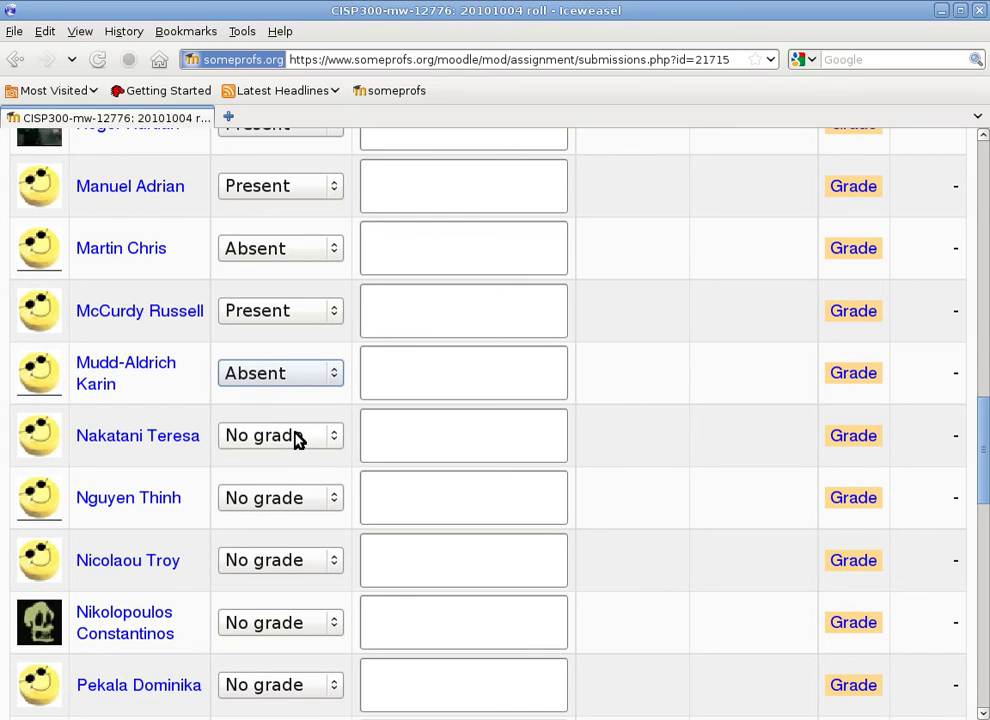
Grade the twenty-third through twenty-seventh students in the roll as Present.
left_click(297, 438)
left_click(300, 478)
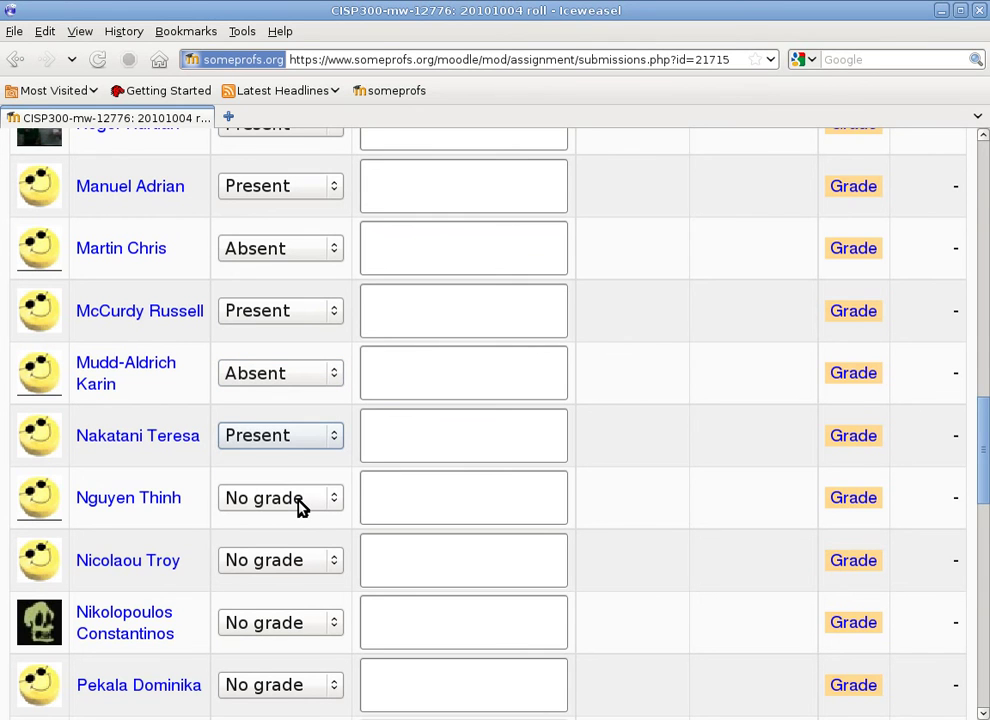
left_click(300, 505)
left_click(300, 542)
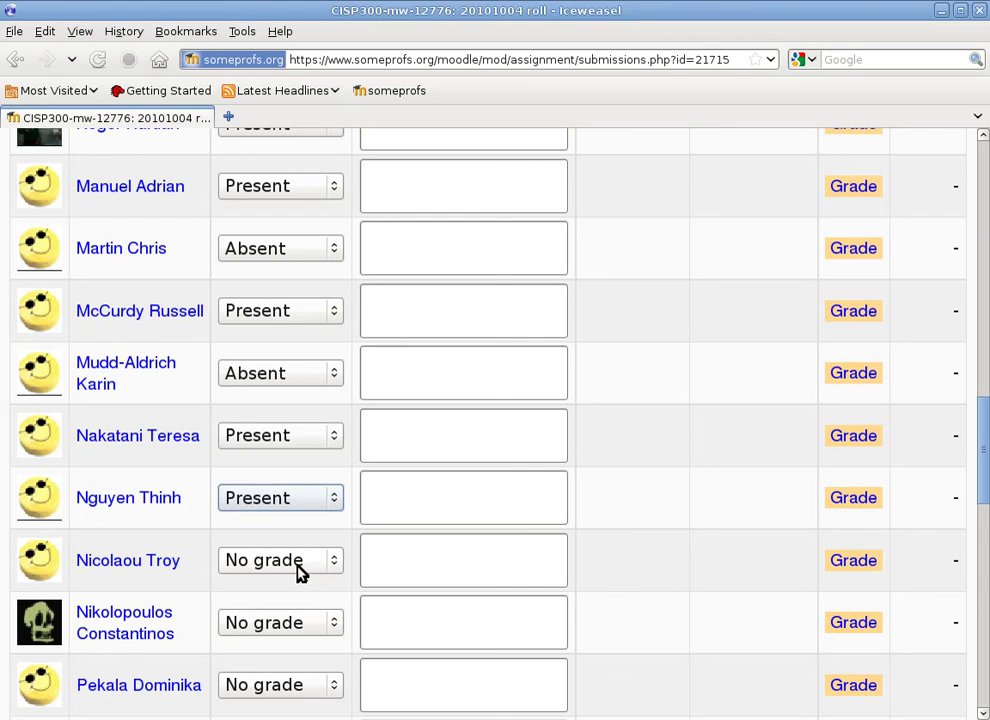
left_click(298, 568)
left_click(294, 605)
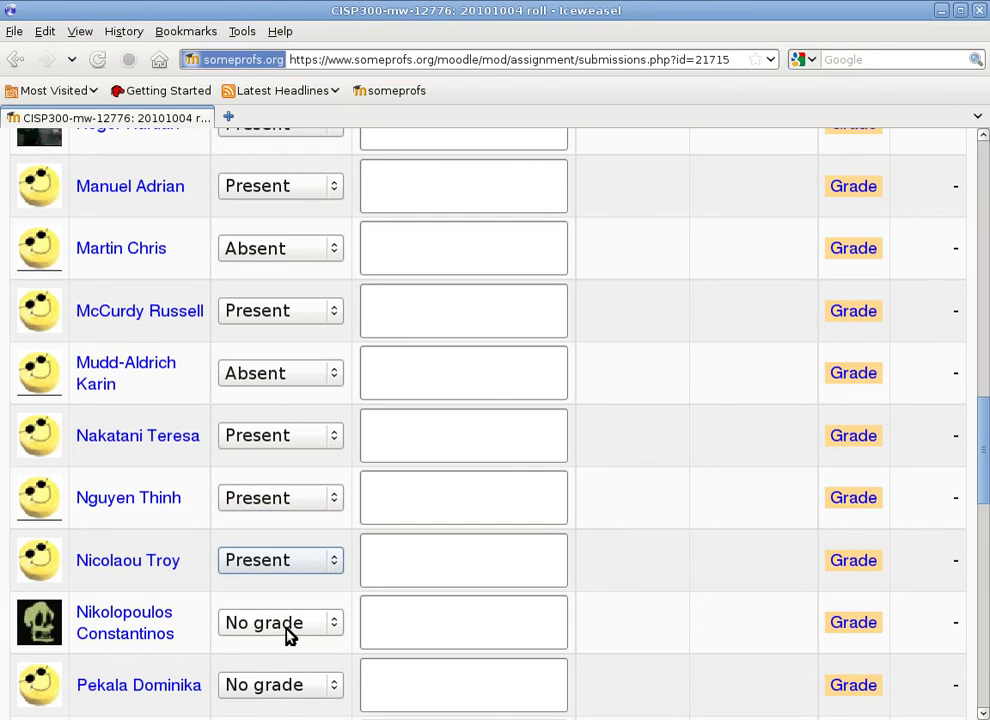
left_click(288, 625)
left_click(298, 665)
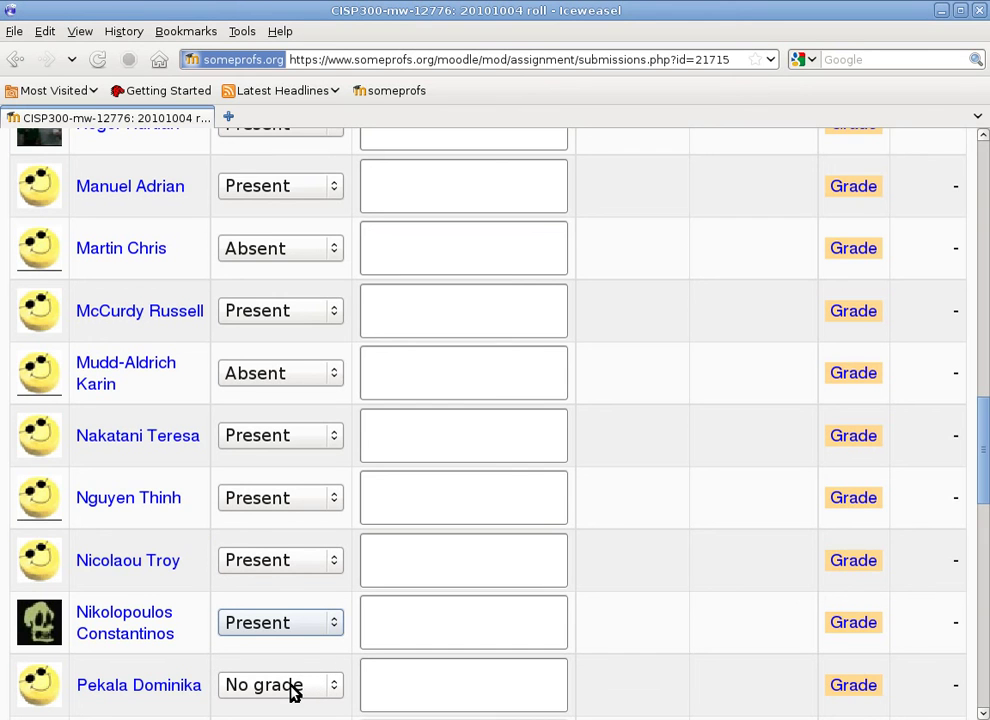
left_click(293, 688)
left_click(287, 620)
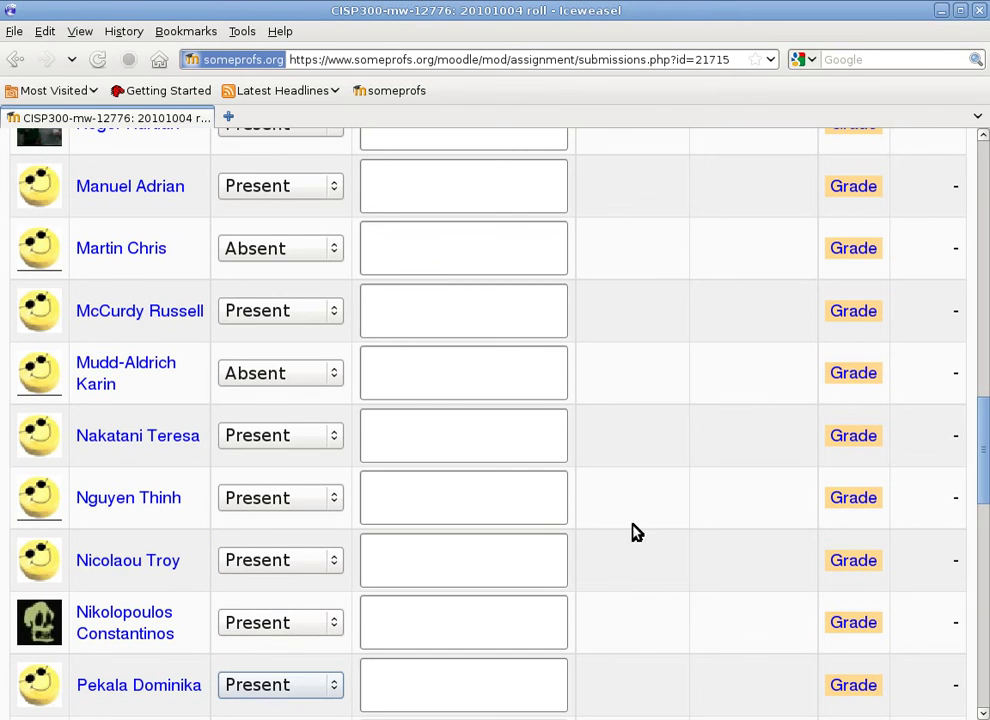
Grade the twenty-eighth student in the roll as Absent and the twenty-ninth and thirtieth as Present.
scroll(678, 513, "down", 6)
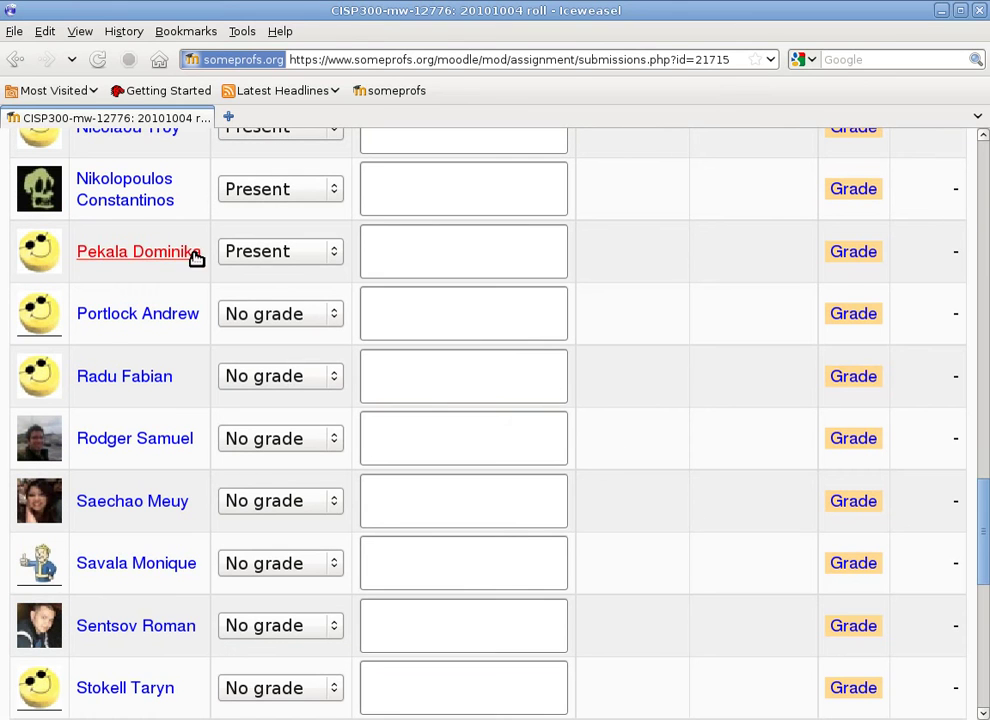
left_click(283, 322)
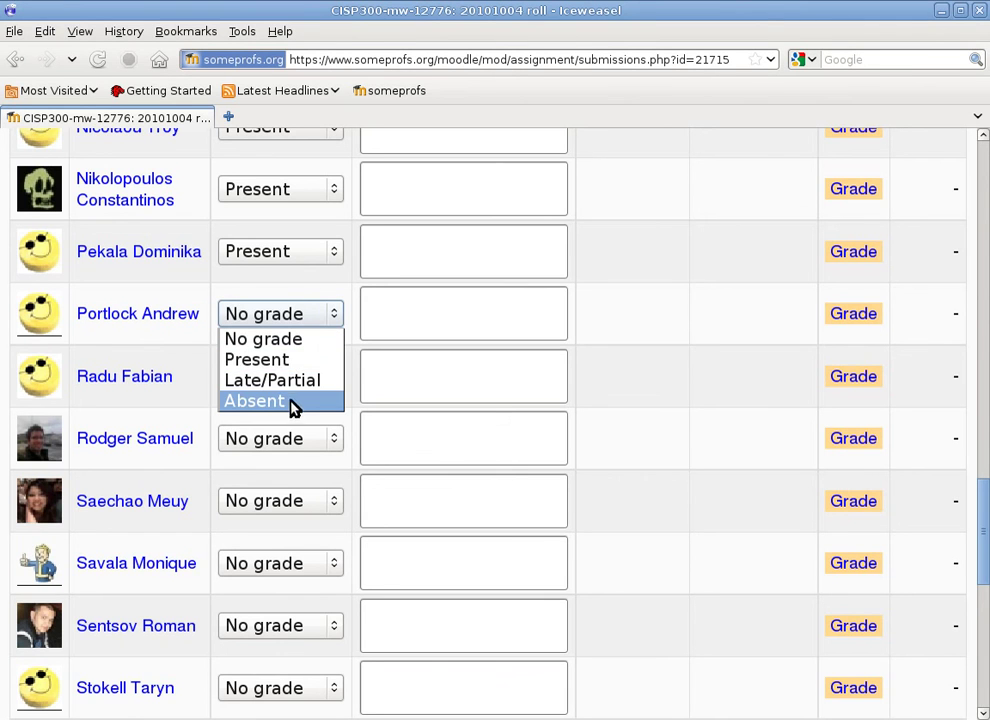
left_click(293, 405)
left_click(283, 375)
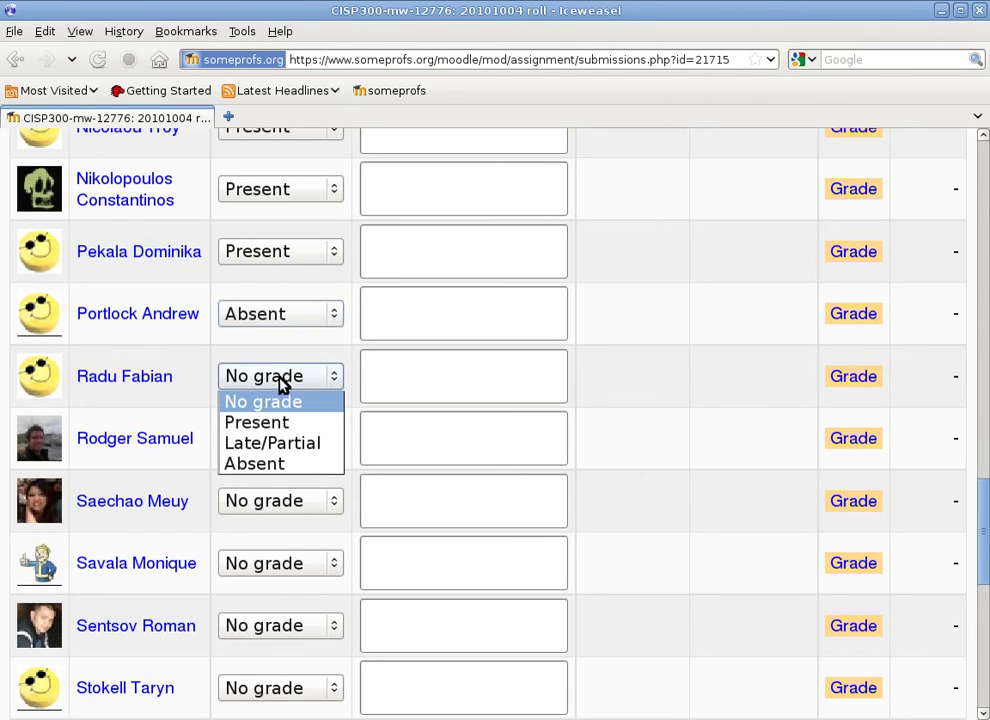
left_click(283, 433)
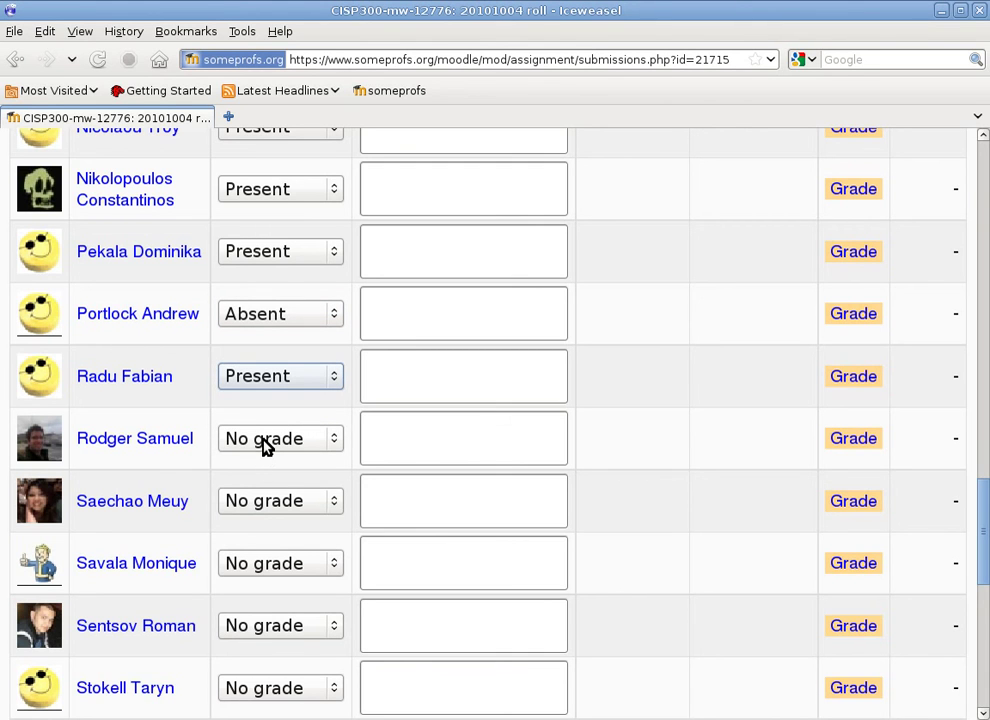
left_click(262, 440)
left_click(269, 489)
Grade the thirty-first student in the roll as Absent and the thirty-second through thirty-fourth as Present.
left_click(265, 500)
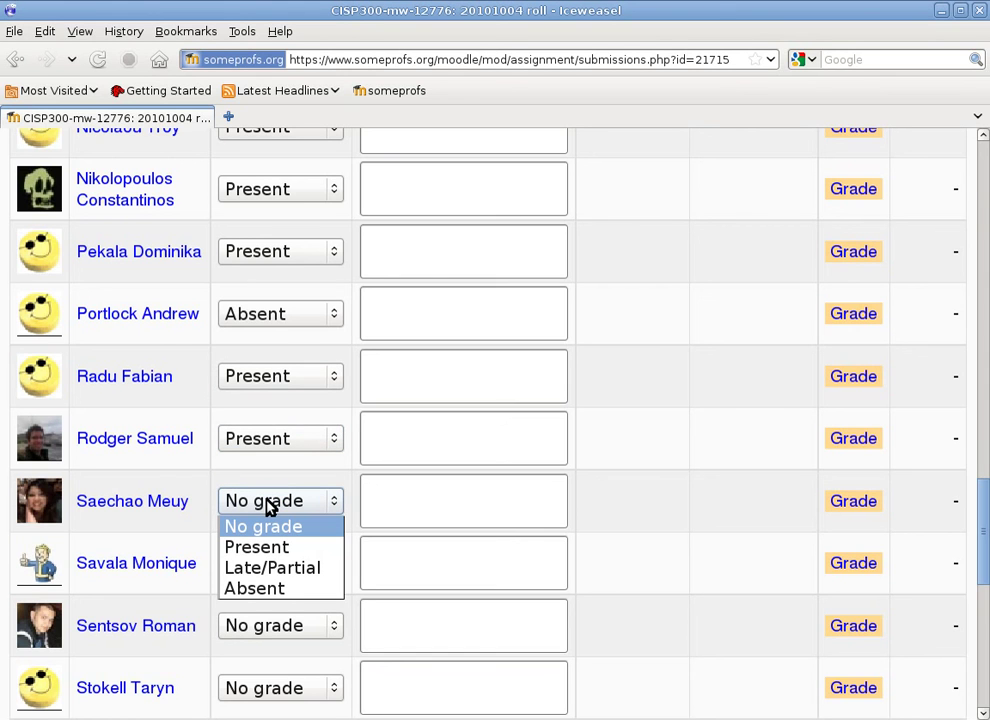
left_click(267, 506)
left_click(267, 506)
left_click(278, 590)
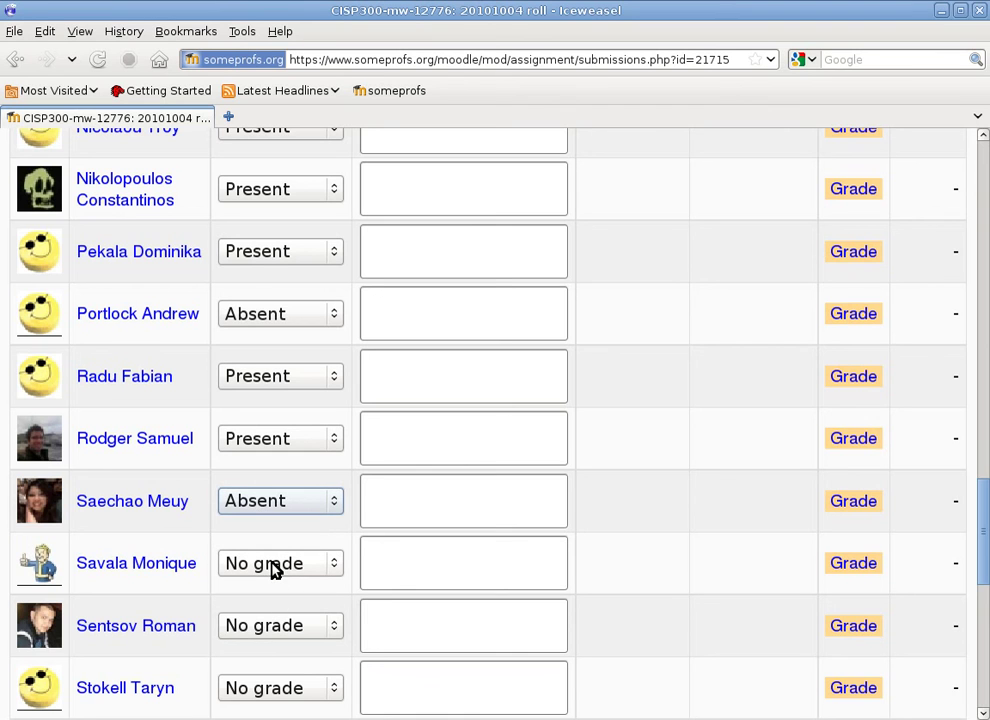
left_click(273, 566)
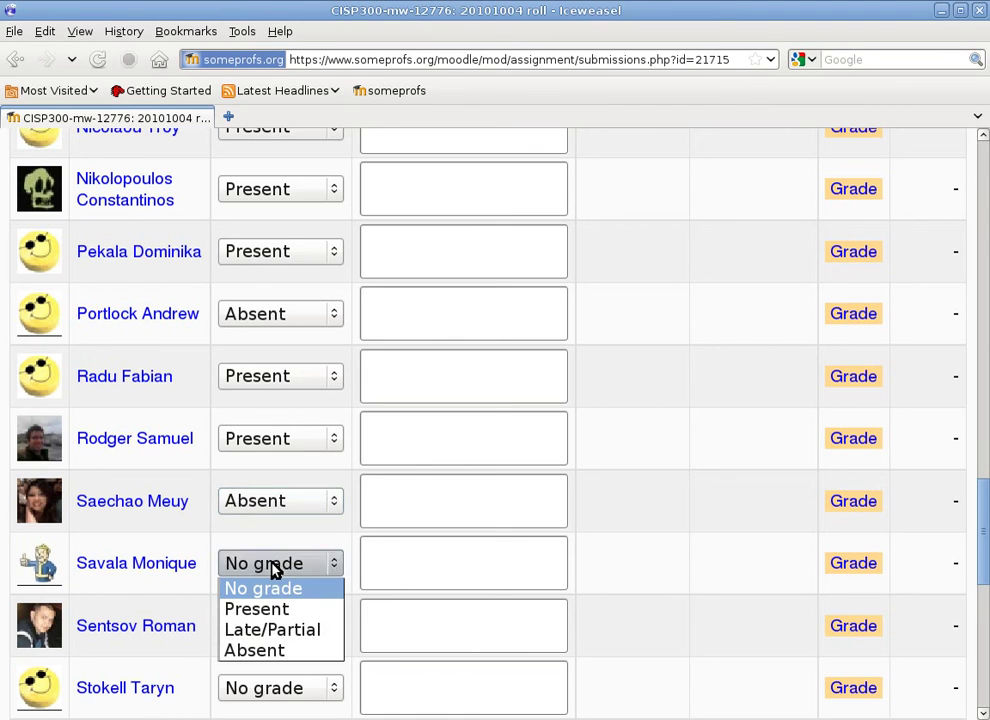
left_click(275, 616)
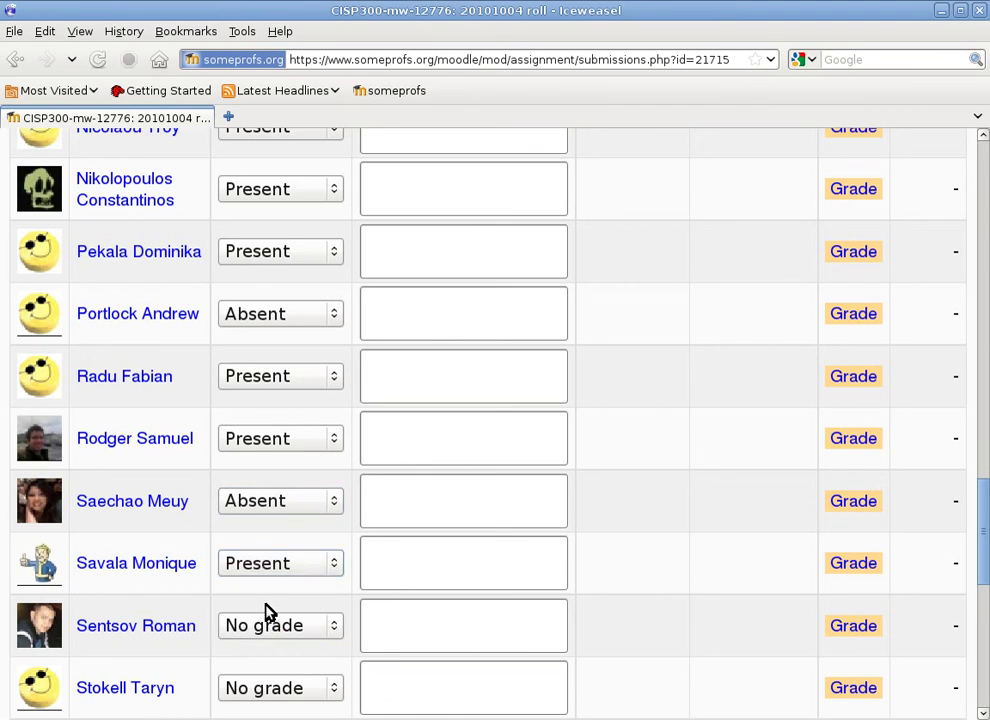
left_click(271, 630)
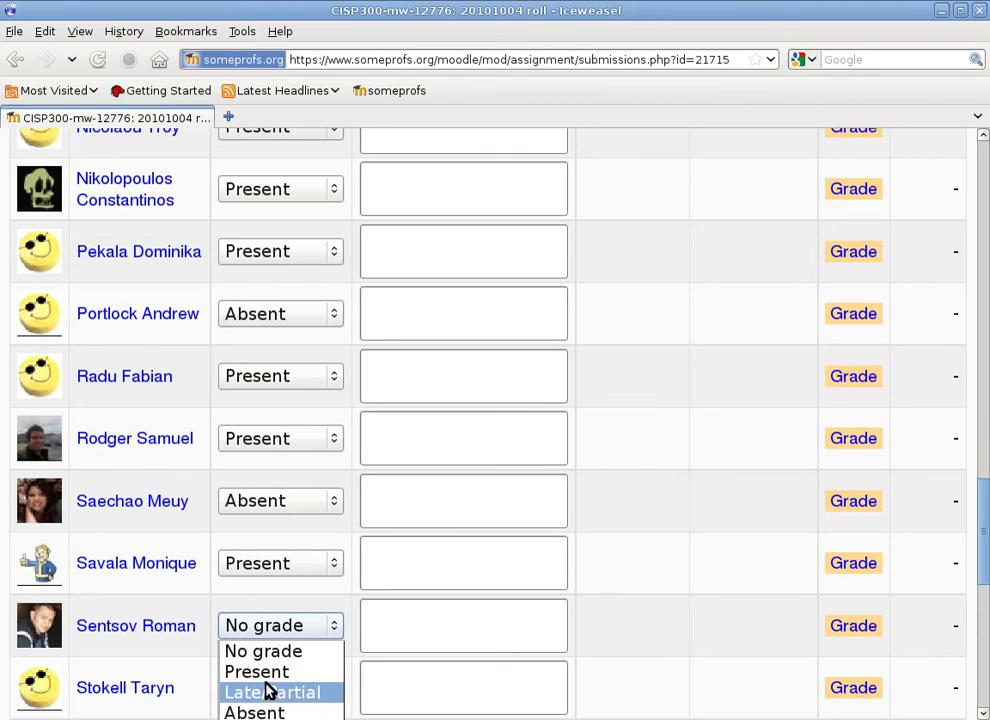
left_click(267, 674)
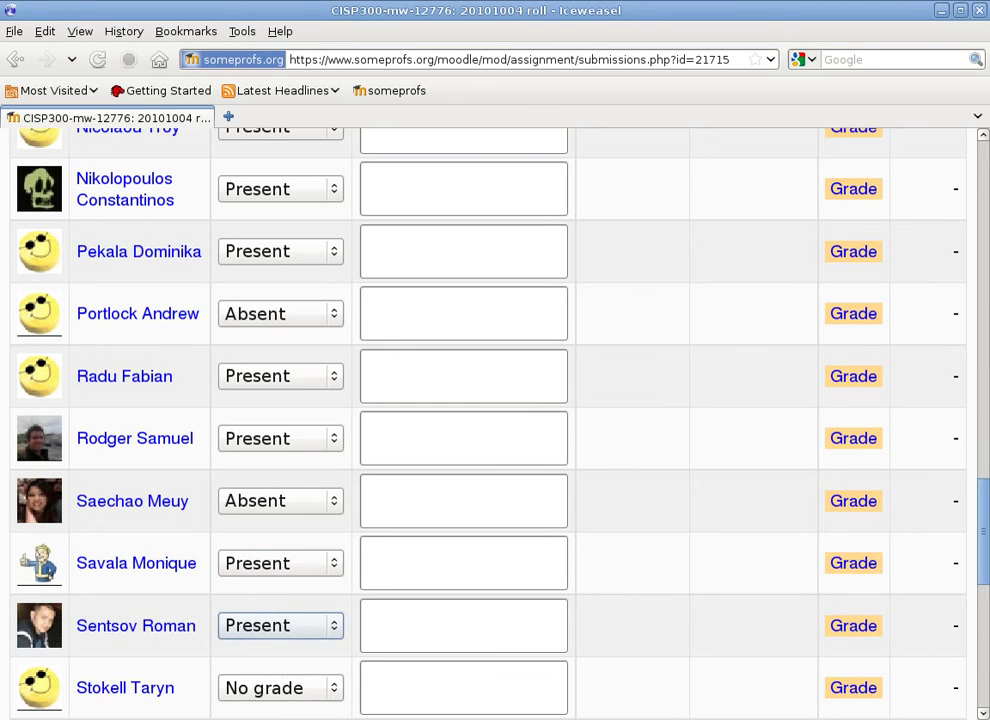
left_click(267, 694)
left_click(262, 621)
Grade the thirty-fifth and thirty-seventh students in the roll as Absent and the thirty-sixth as Present.
scroll(660, 560, "down", 6)
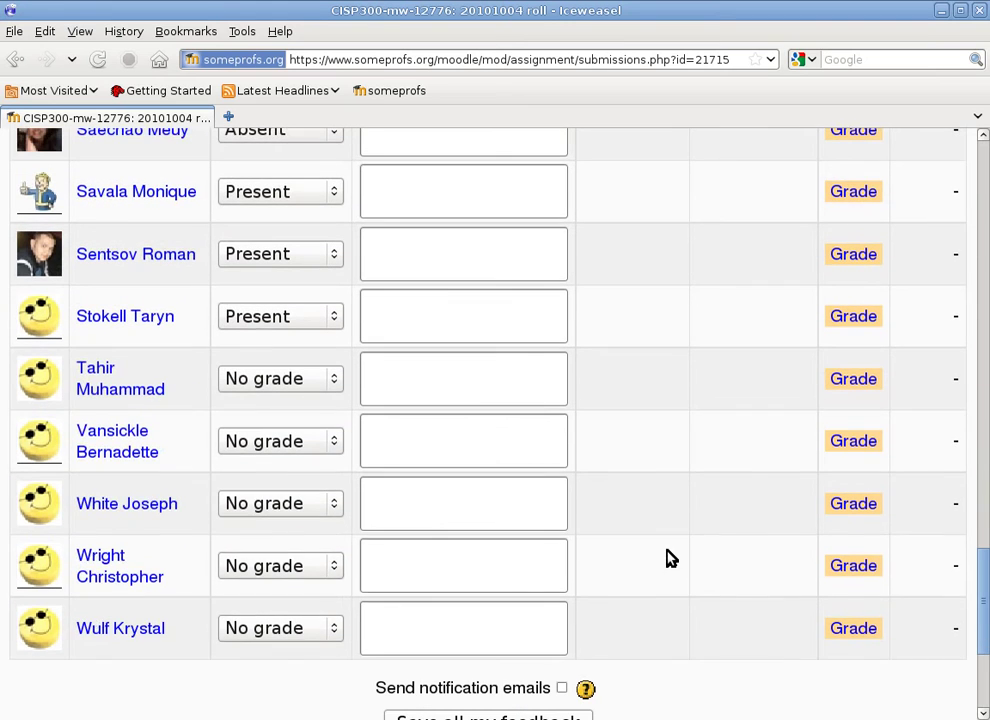
left_click(270, 388)
left_click(268, 466)
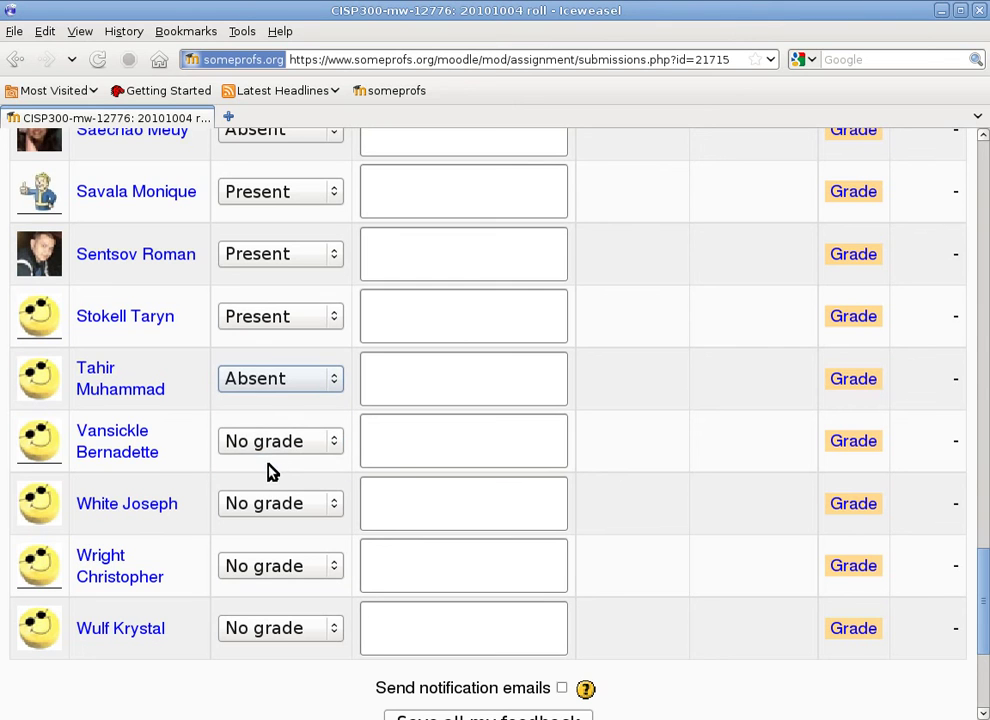
left_click(266, 450)
left_click(270, 490)
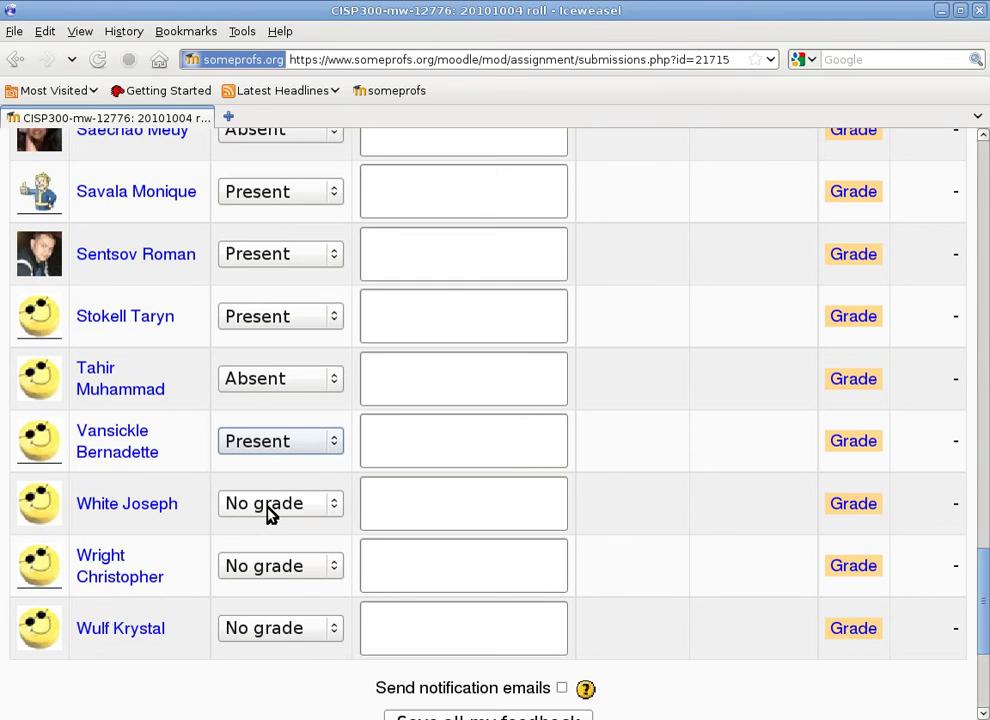
left_click(268, 510)
left_click(277, 592)
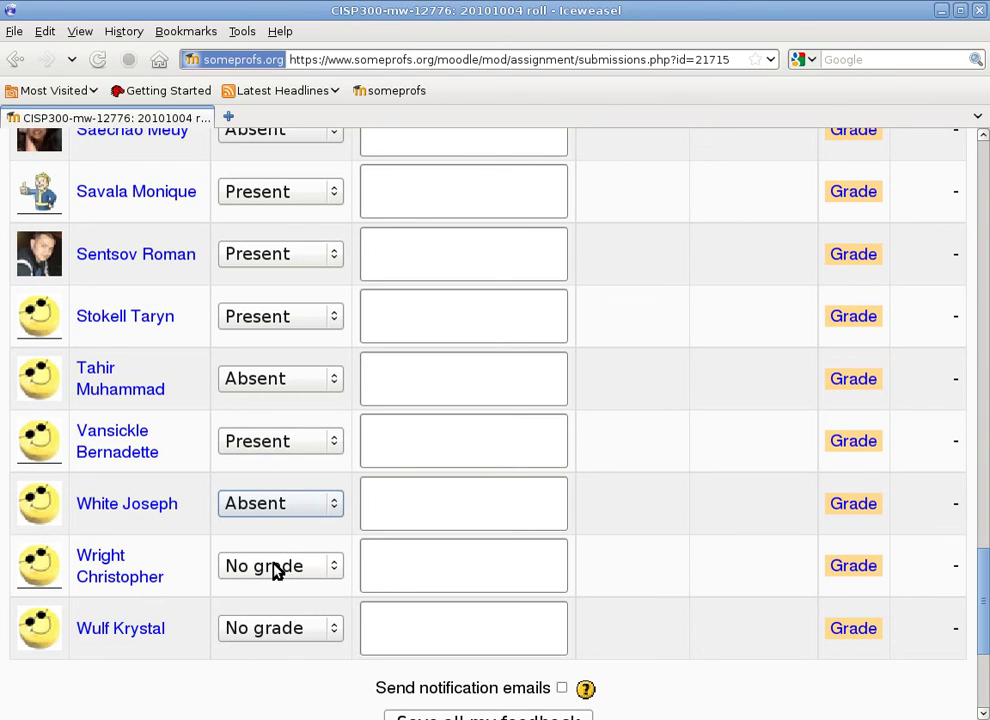
Grade the thirty-eighth and thirty-ninth students in the roll as Present and save all the feedback.
left_click(276, 570)
left_click(274, 612)
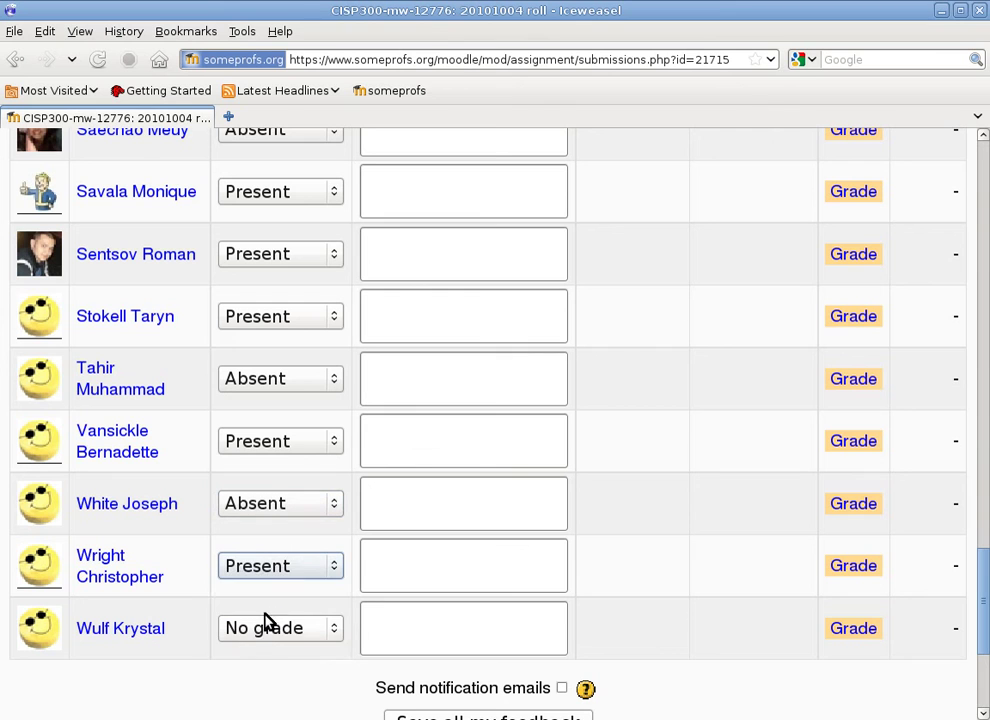
left_click(264, 630)
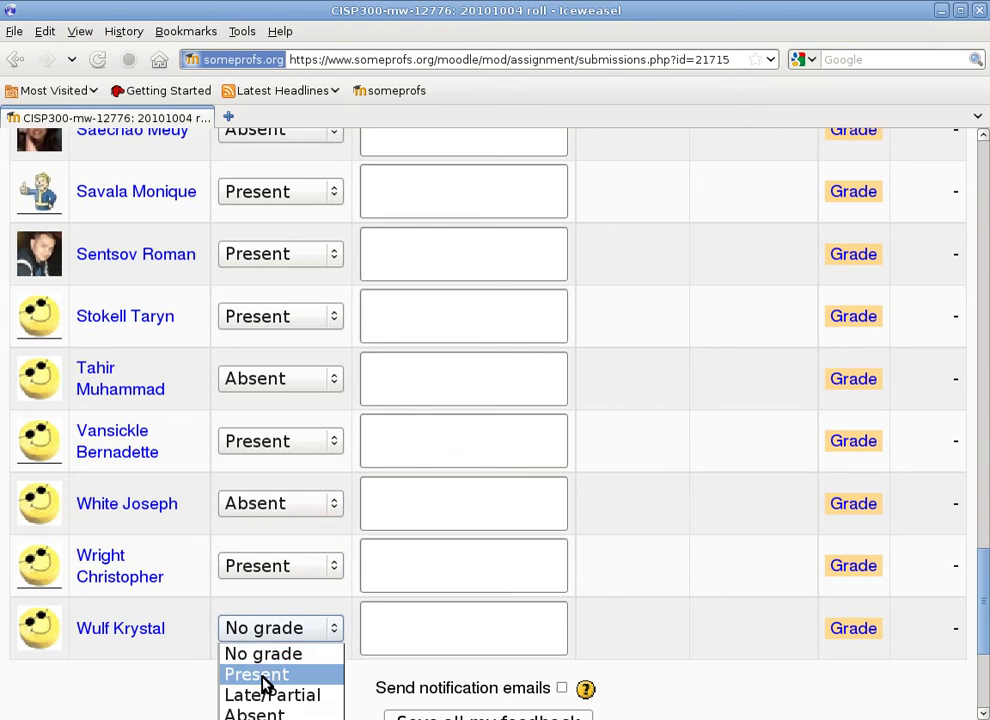
left_click(262, 674)
scroll(686, 580, "down", 5)
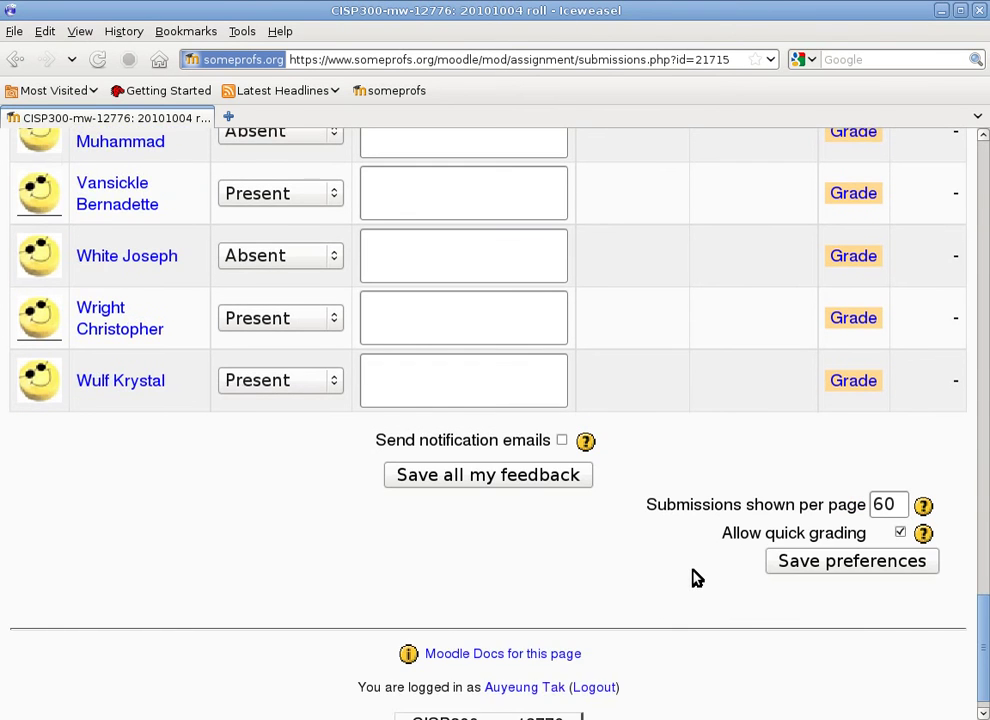
left_click(488, 521)
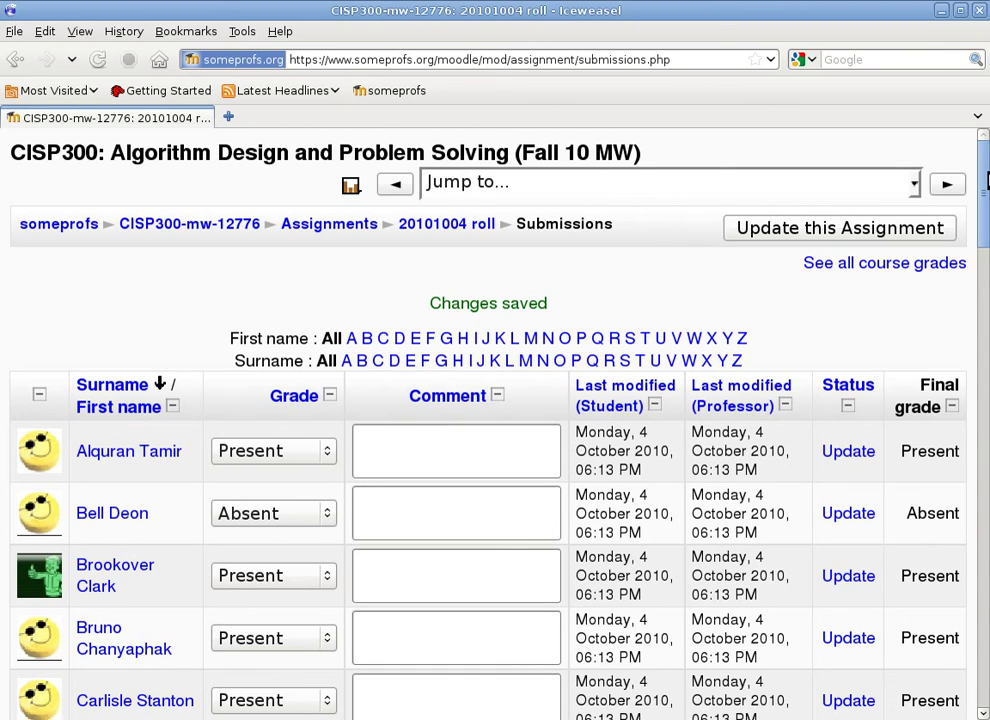
Return to the CISP300-mw-12776 course page and open topic 6's Top down design resource in a new tab.
left_click(179, 229)
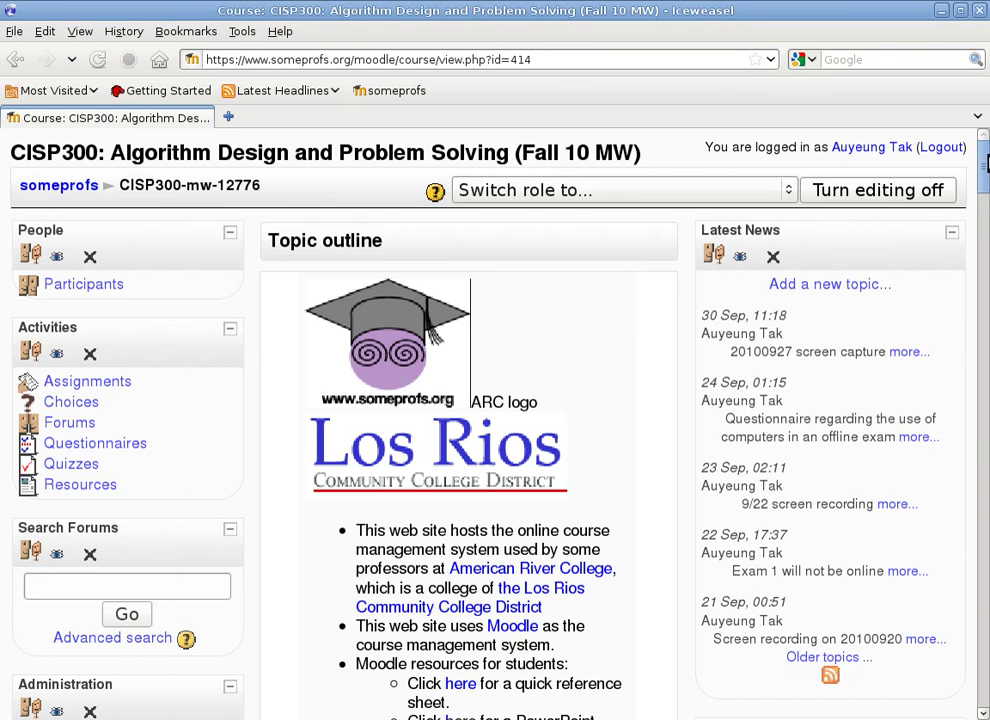
left_click_drag(985, 170, 985, 237)
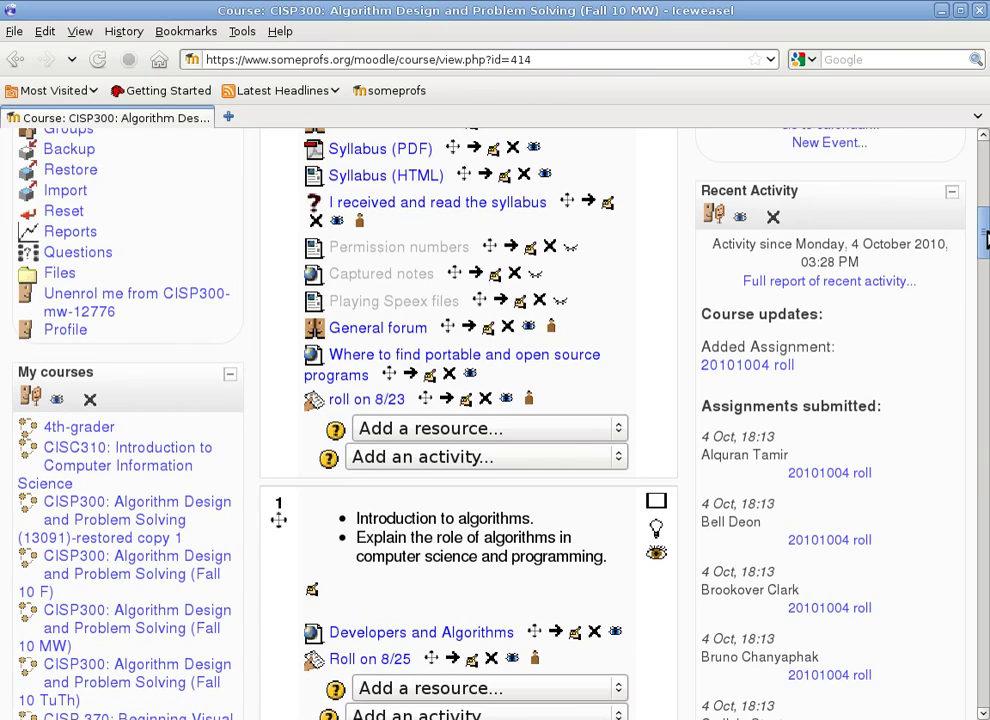
left_click_drag(985, 237, 983, 449)
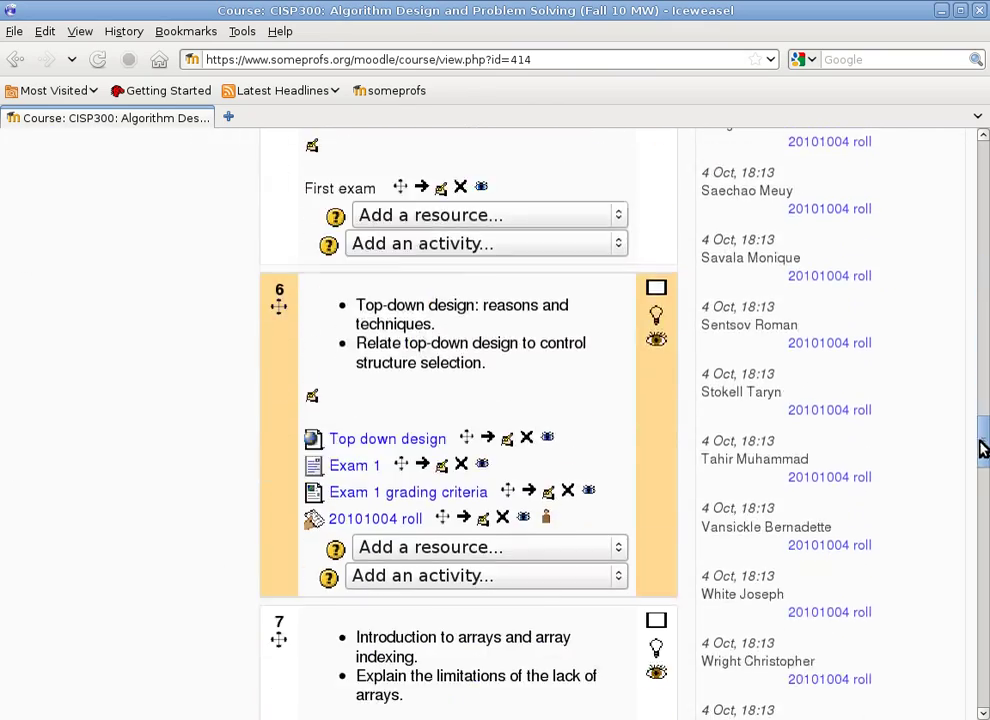
right_click(368, 441)
left_click(400, 469)
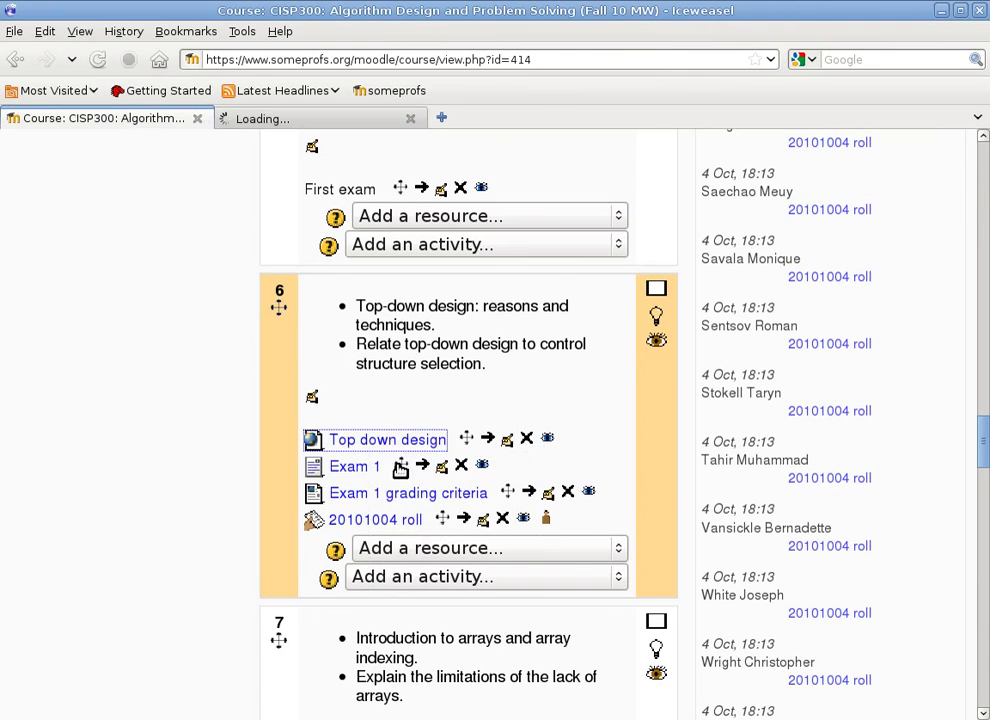
left_click(272, 120)
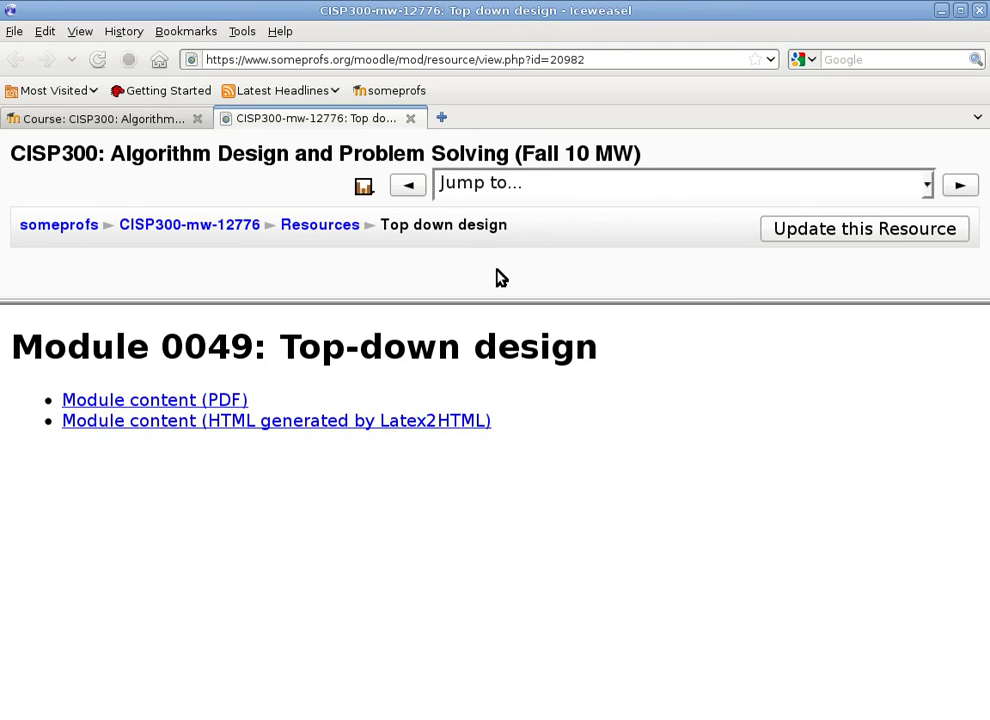
Show only the Module 0049 frame, open its Latex2HTML-generated module content, and view the table of contents.
right_click(439, 423)
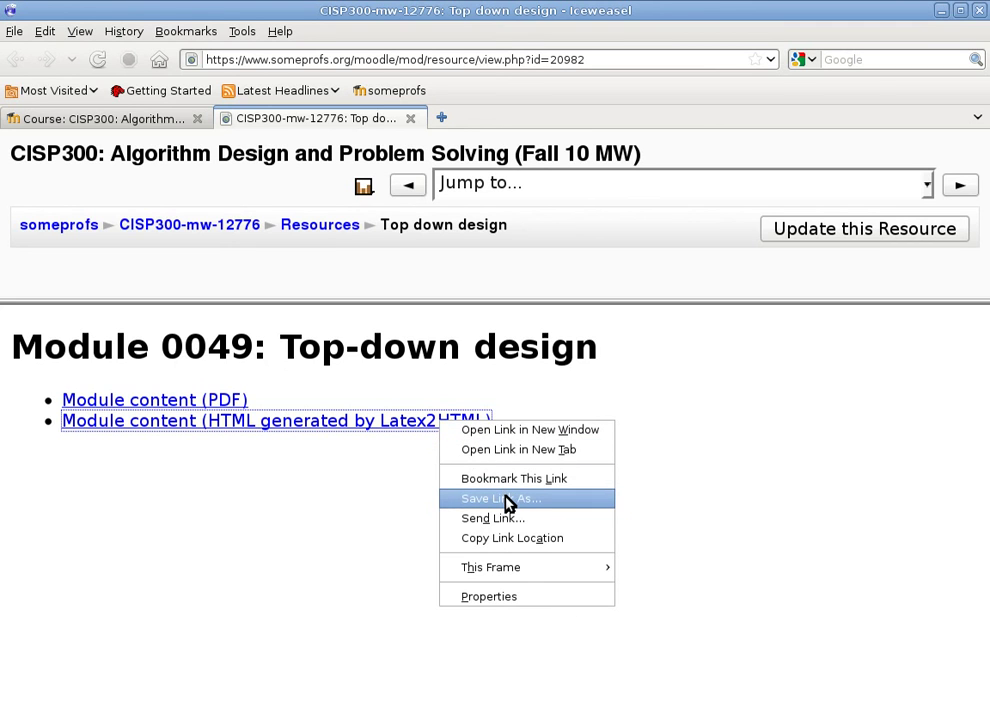
mouse_move(505, 568)
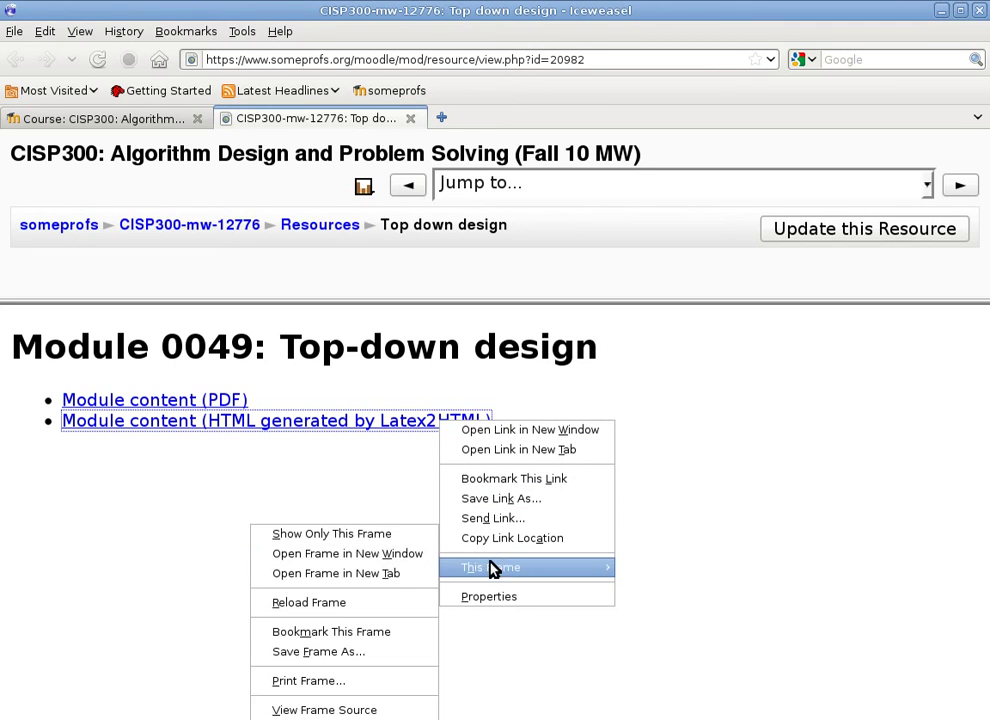
left_click(386, 538)
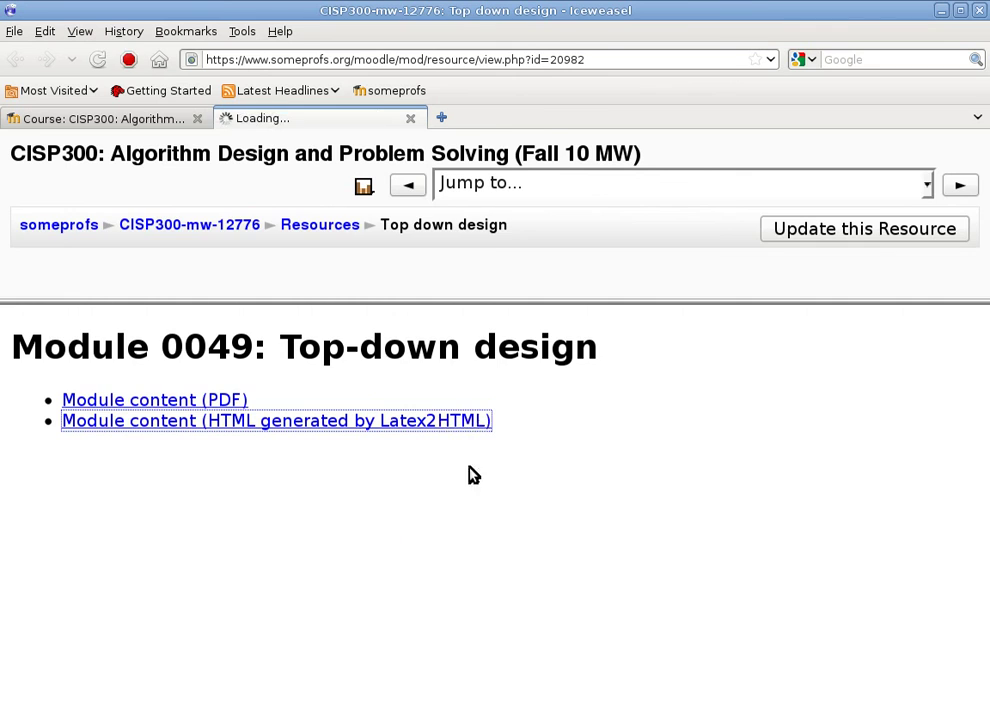
left_click(542, 288)
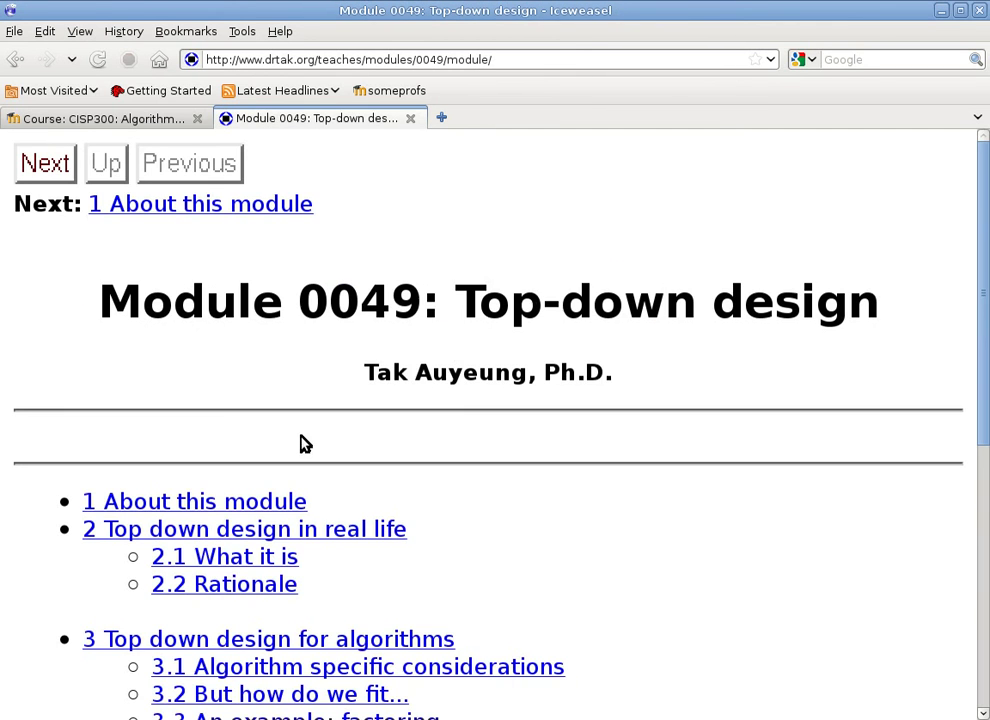
left_click_drag(984, 310, 986, 475)
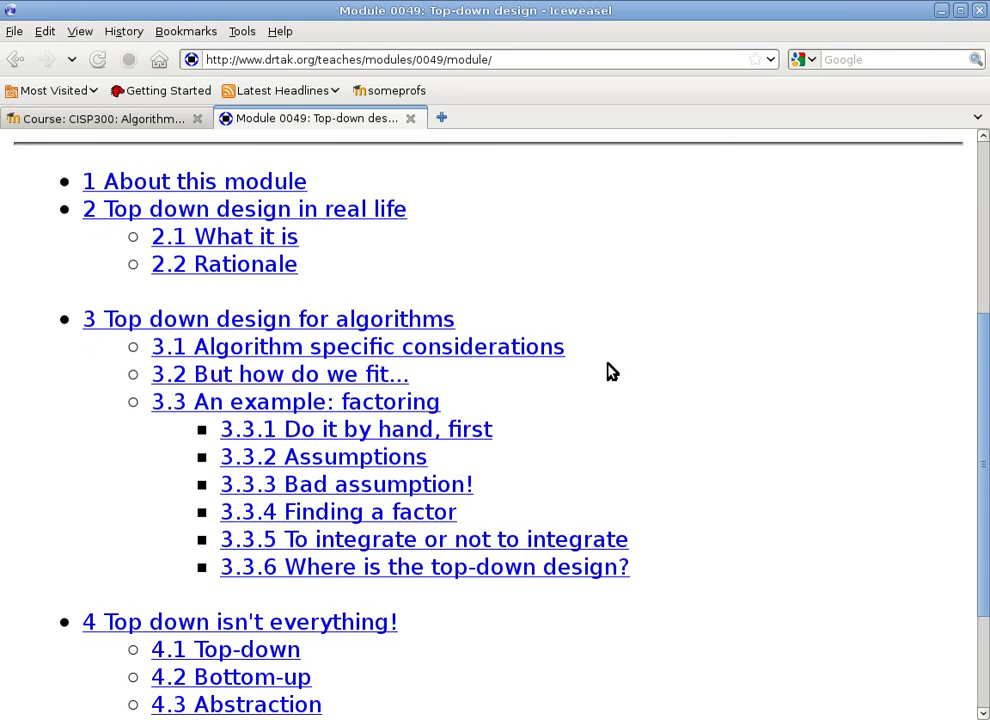